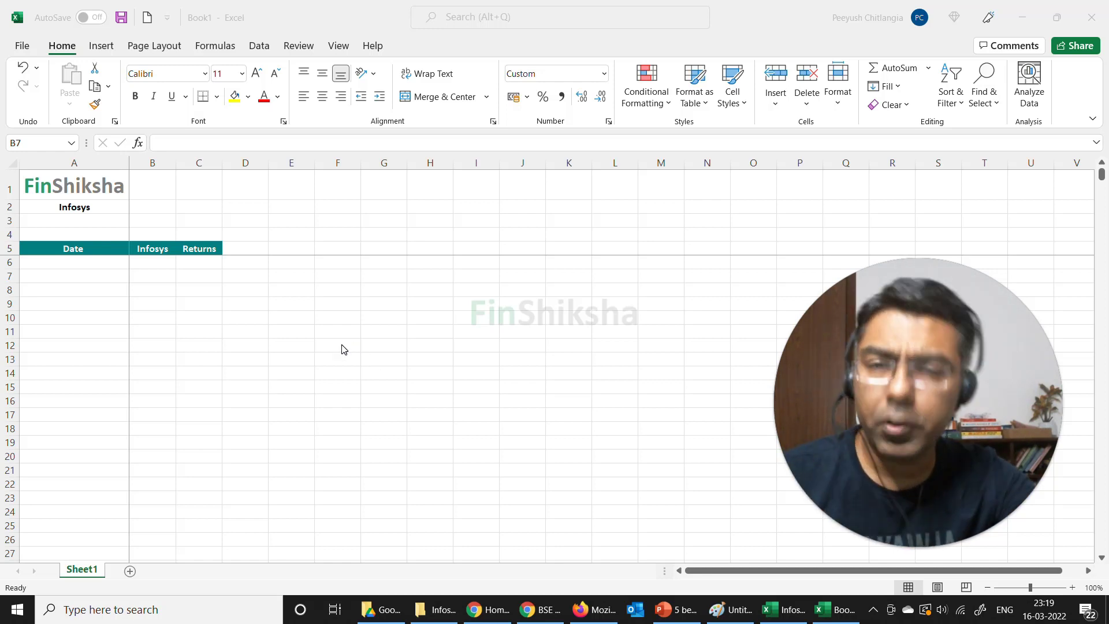
On BSE India, go from Quick Links' Historical Data to the Historical Stock Prices report.
{"action": "left_click", "coordinate": [537, 611]}
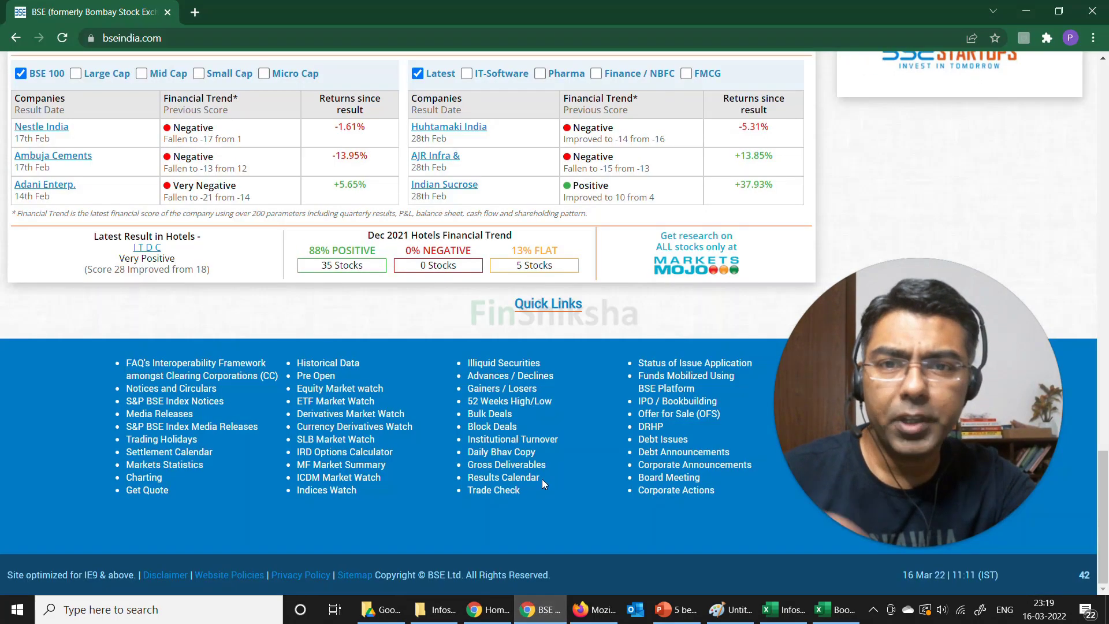
{"action": "scroll", "coordinate": [434, 400], "scroll_direction": "up", "scroll_amount": 10}
{"action": "scroll", "coordinate": [435, 403], "scroll_direction": "down", "scroll_amount": 20}
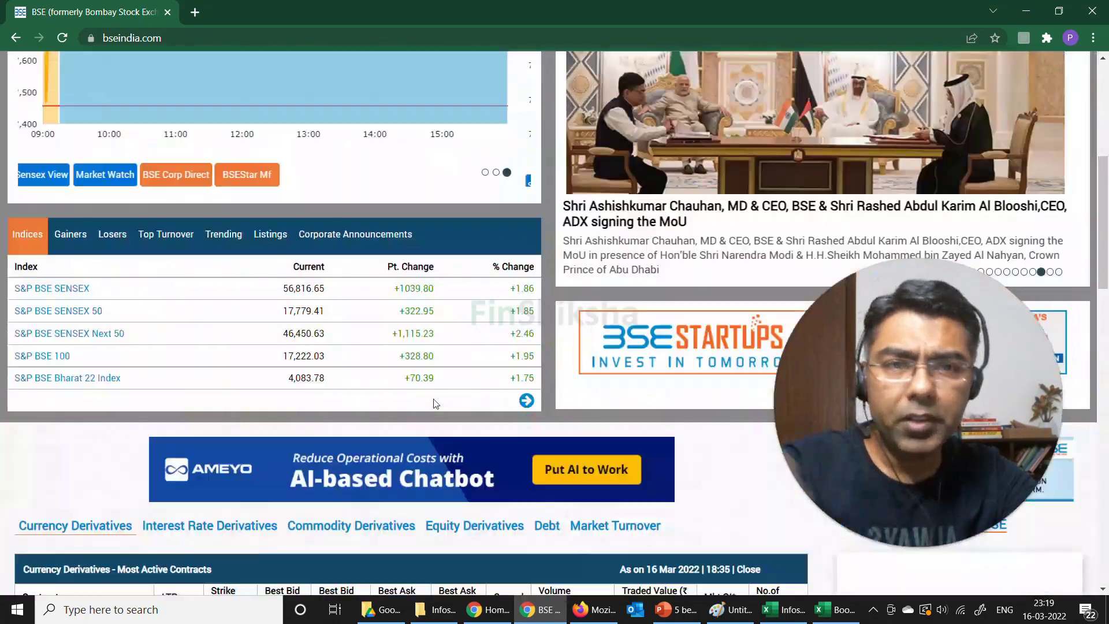
{"action": "scroll", "coordinate": [434, 399], "scroll_direction": "down", "scroll_amount": 1}
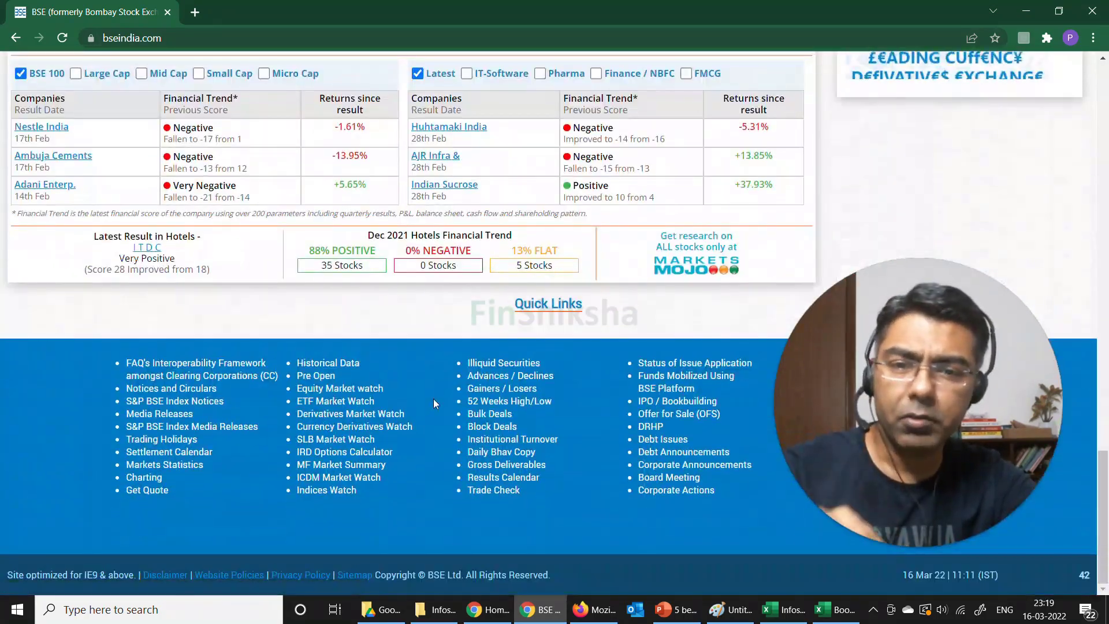
{"action": "left_click_drag", "start_coordinate": [375, 349], "coordinate": [367, 368]}
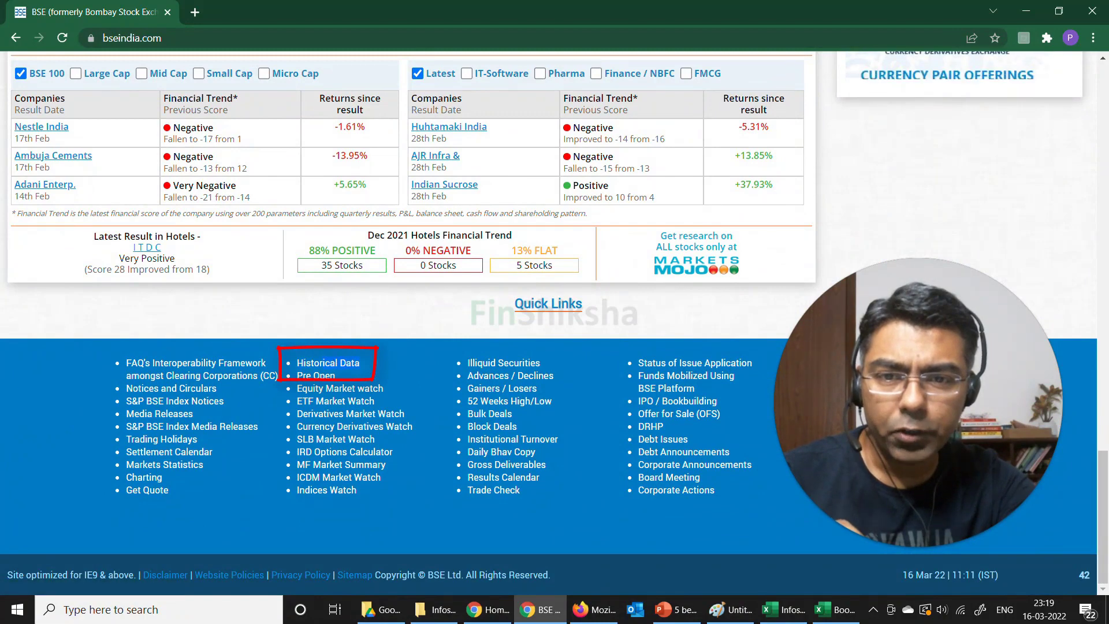
{"action": "left_click", "coordinate": [334, 365]}
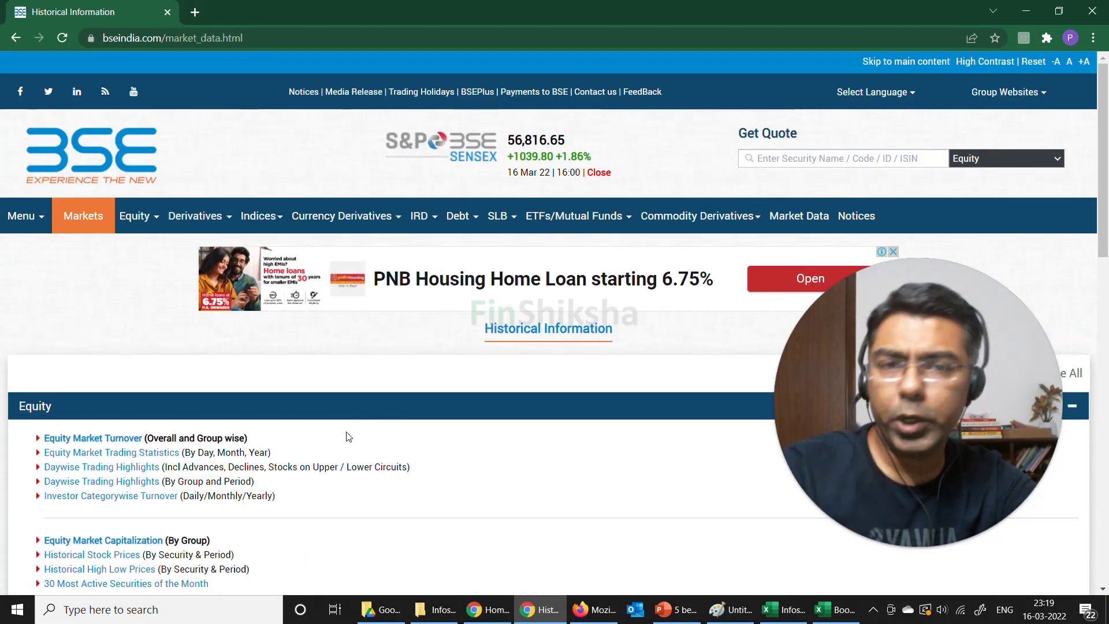
{"action": "scroll", "coordinate": [348, 438], "scroll_direction": "down", "scroll_amount": 6}
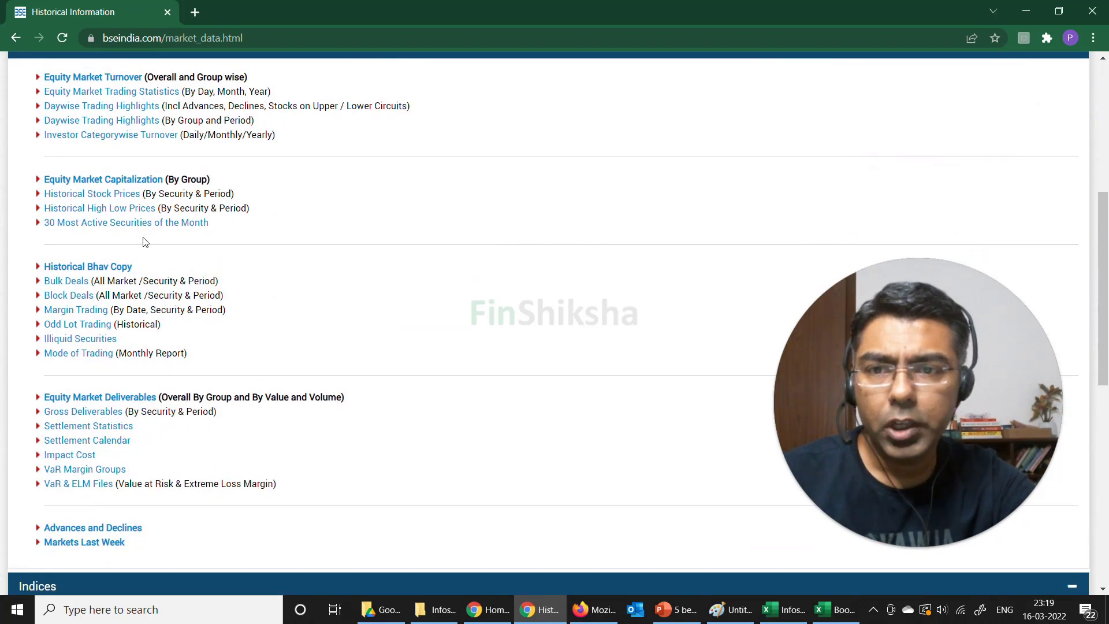
{"action": "mouse_move", "coordinate": [36, 180]}
{"action": "left_mouse_down"}
{"action": "mouse_move", "coordinate": [156, 207]}
{"action": "mouse_move", "coordinate": [241, 203]}
{"action": "mouse_move", "coordinate": [58, 194]}
{"action": "left_mouse_up"}
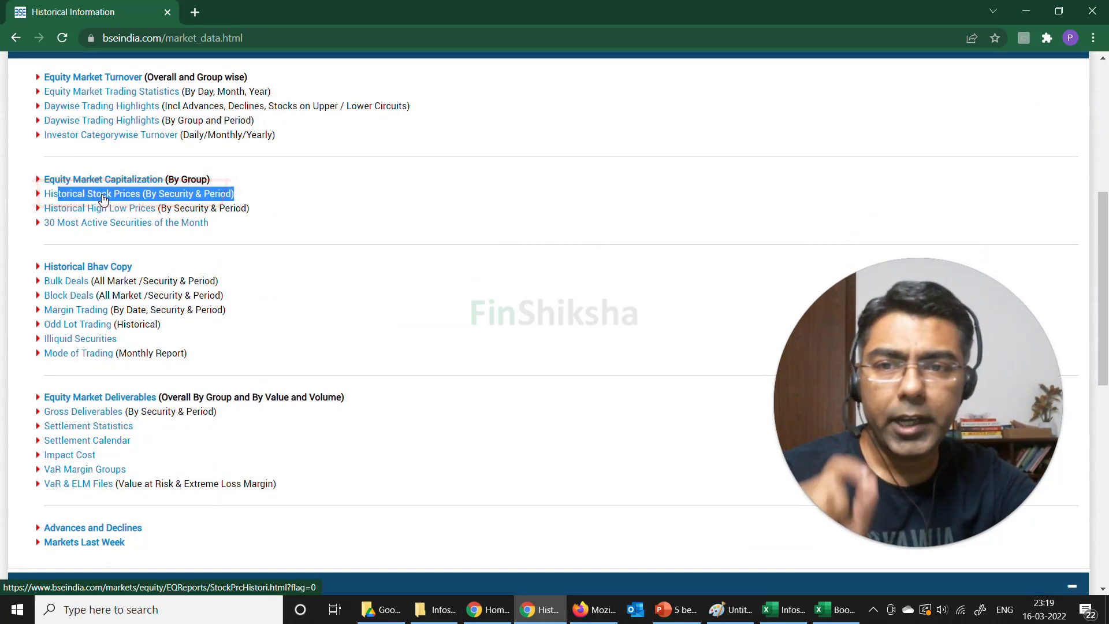
In Historical Stock Prices, choose INFOSYS LTD as the security.
{"action": "left_click", "coordinate": [104, 196]}
{"action": "scroll", "coordinate": [321, 398], "scroll_direction": "down", "scroll_amount": 3}
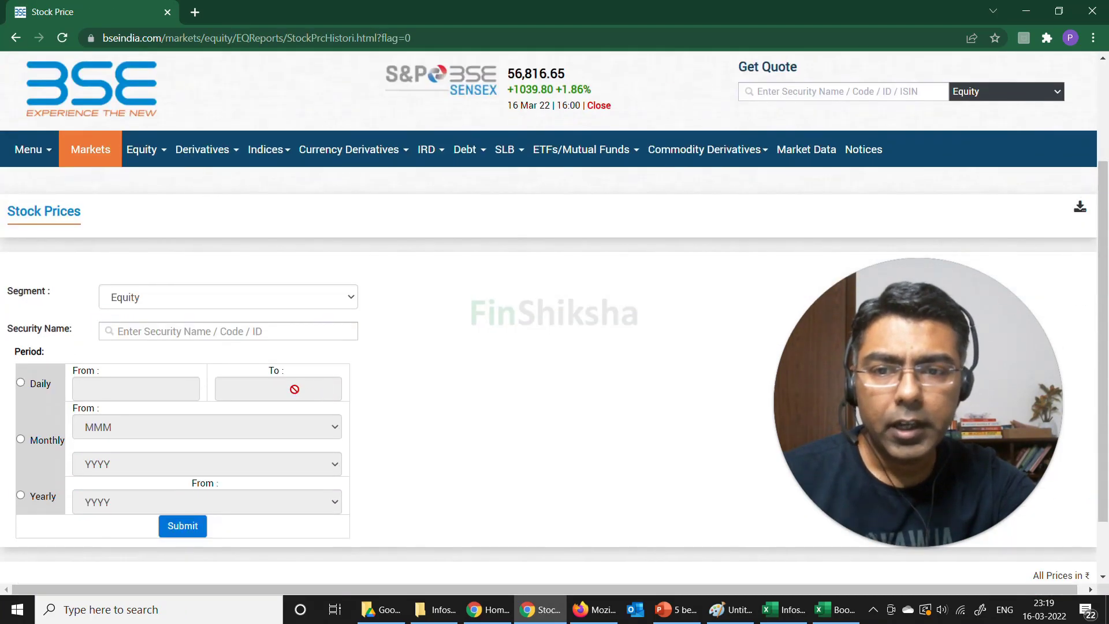
{"action": "left_click", "coordinate": [231, 331]}
{"action": "type", "text": "infosys"}
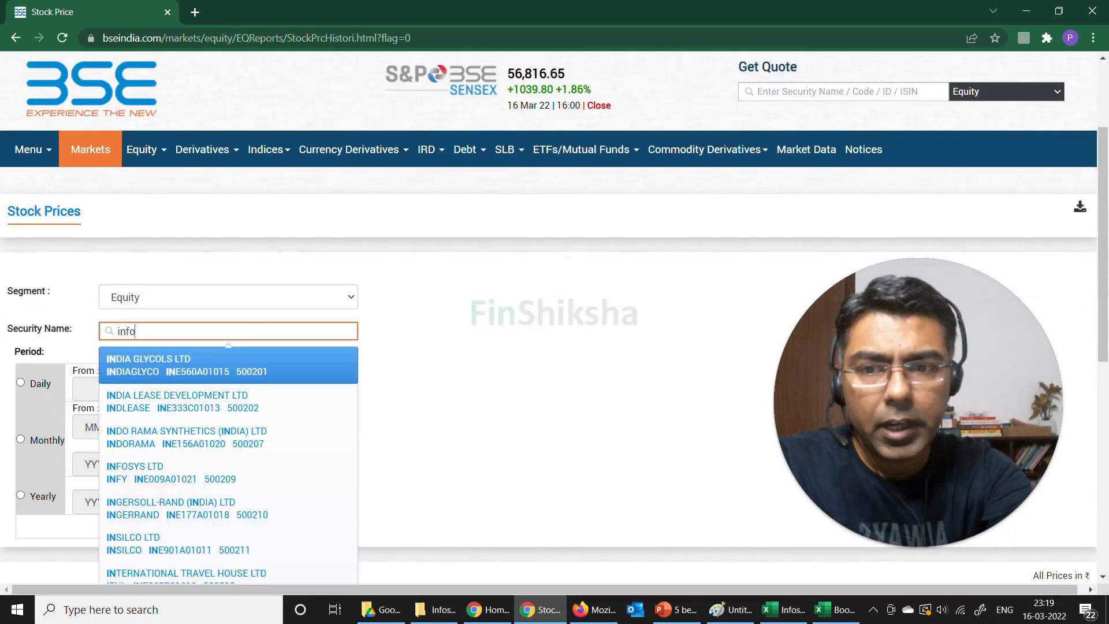
{"action": "left_click", "coordinate": [201, 358]}
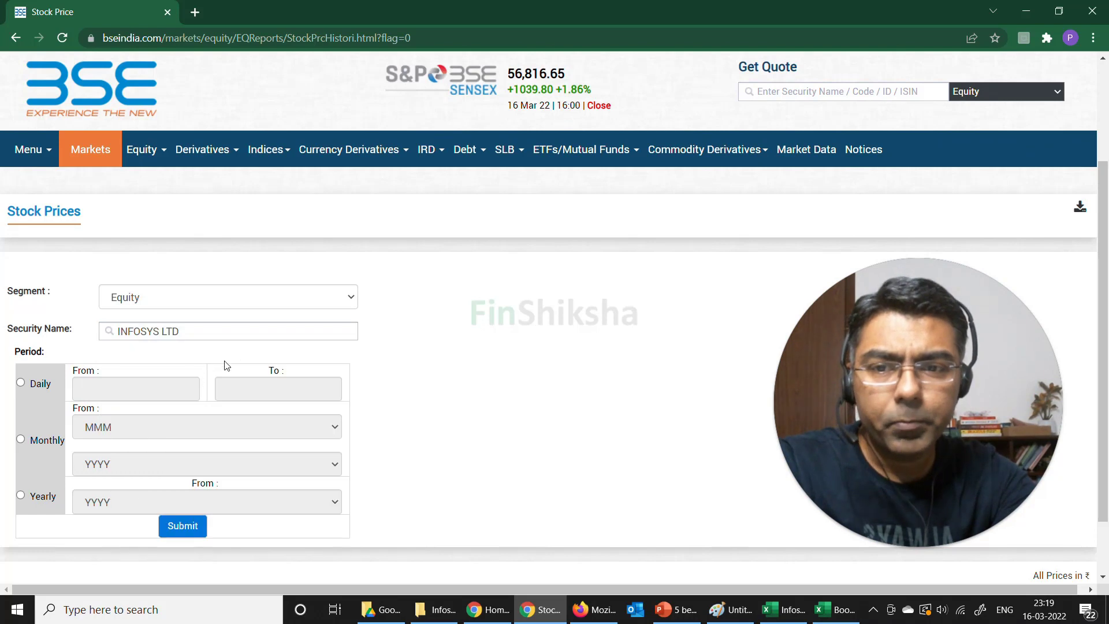
Request daily prices from 01/03/2018 to 01/03/2022 and submit.
{"action": "scroll", "coordinate": [241, 355], "scroll_direction": "down", "scroll_amount": 1}
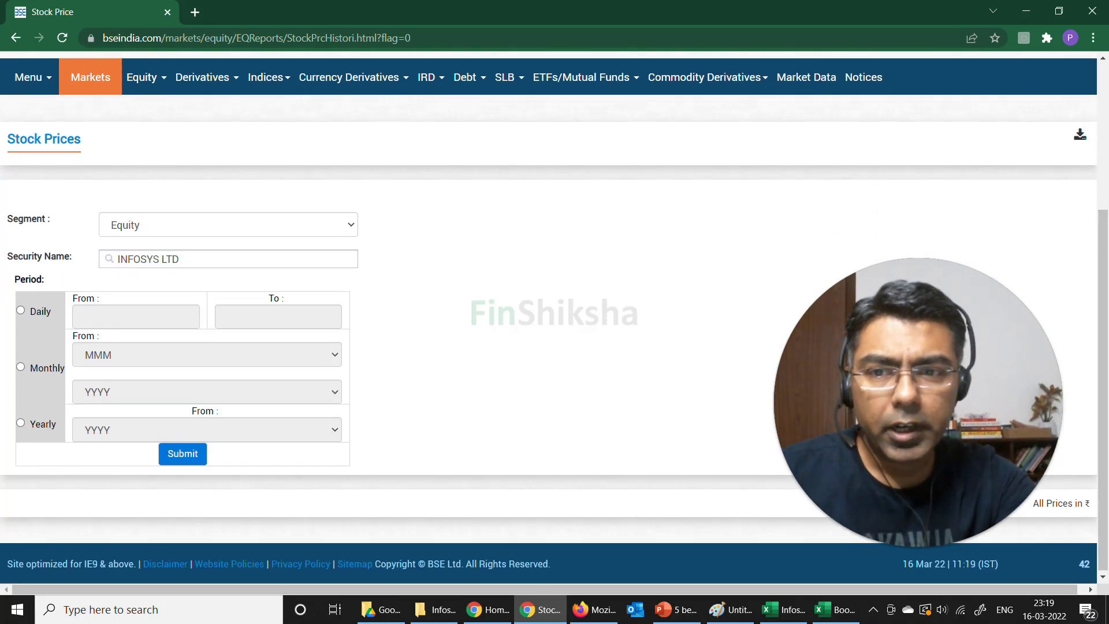
{"action": "left_click", "coordinate": [21, 311]}
{"action": "left_click", "coordinate": [133, 317]}
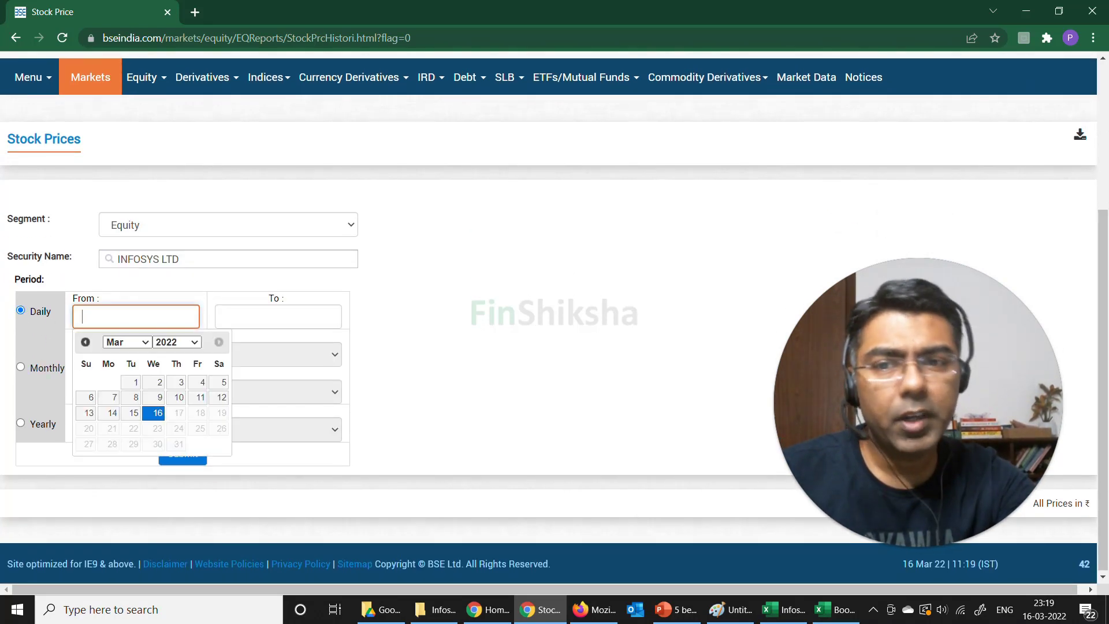
{"action": "left_click", "coordinate": [175, 343]}
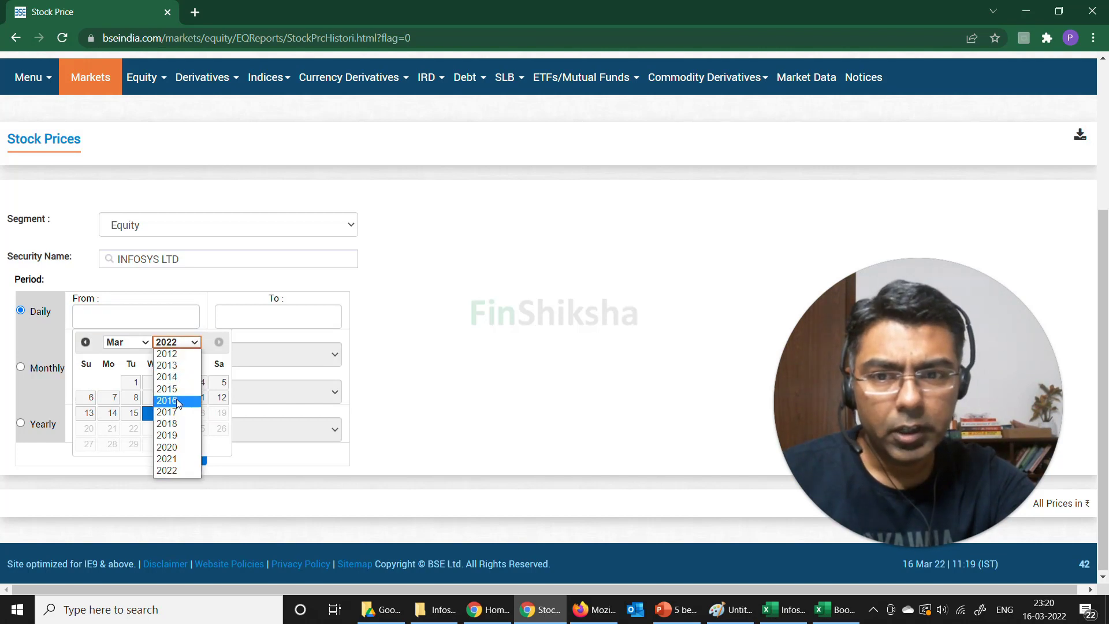
{"action": "left_click", "coordinate": [177, 419]}
{"action": "left_click", "coordinate": [179, 383]}
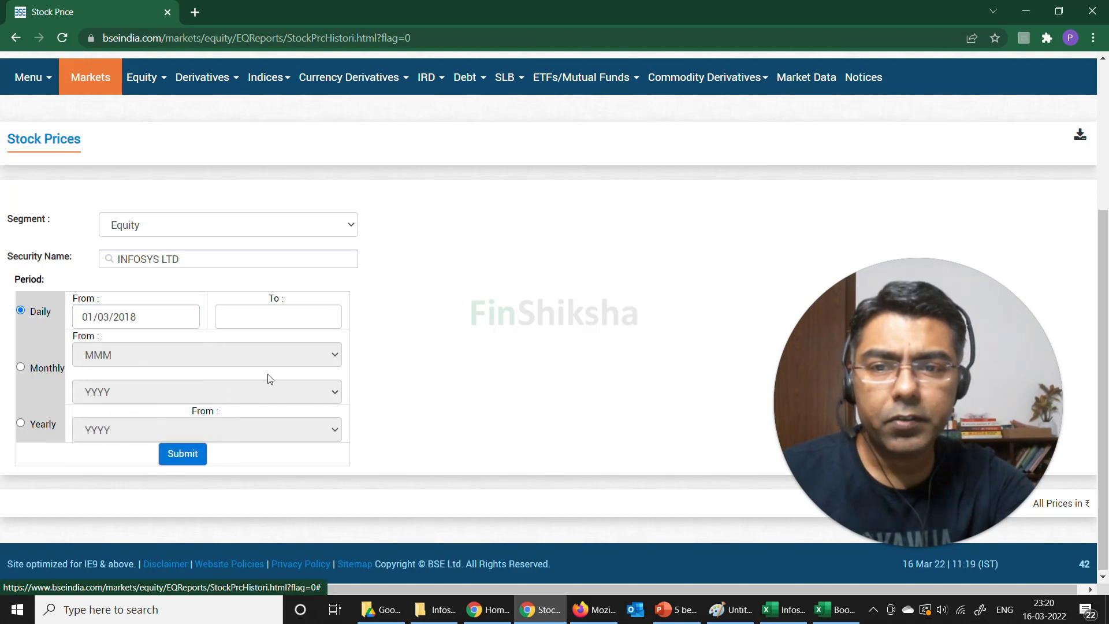
{"action": "left_click", "coordinate": [272, 318]}
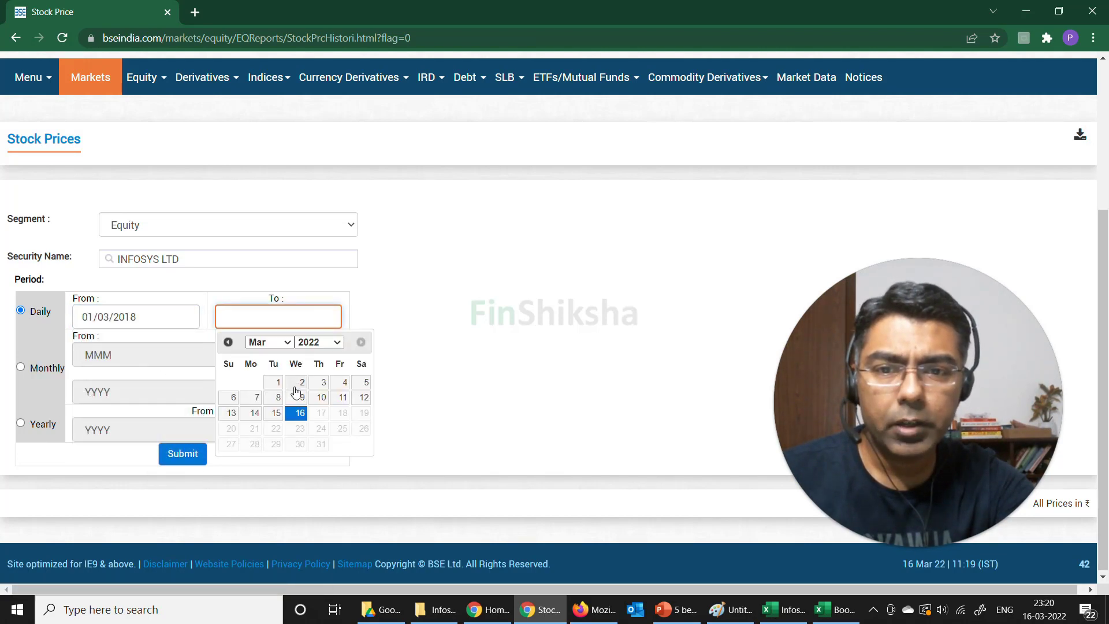
{"action": "left_click", "coordinate": [280, 383]}
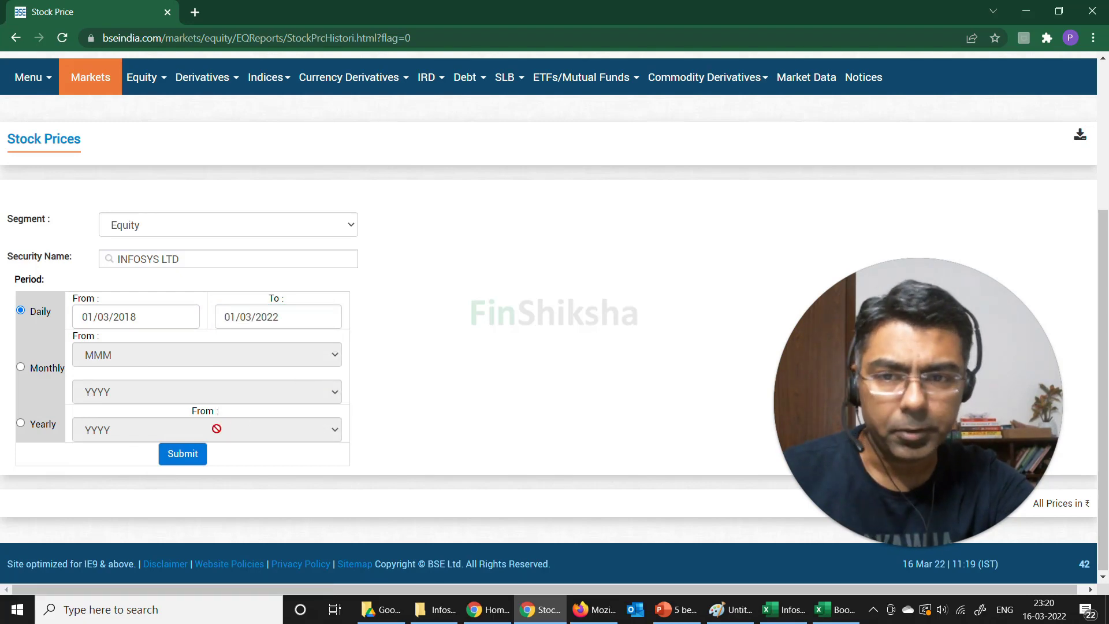
{"action": "left_click", "coordinate": [196, 453]}
Download the Infosys daily price table as a CSV file.
{"action": "scroll", "coordinate": [391, 372], "scroll_direction": "down", "scroll_amount": 3}
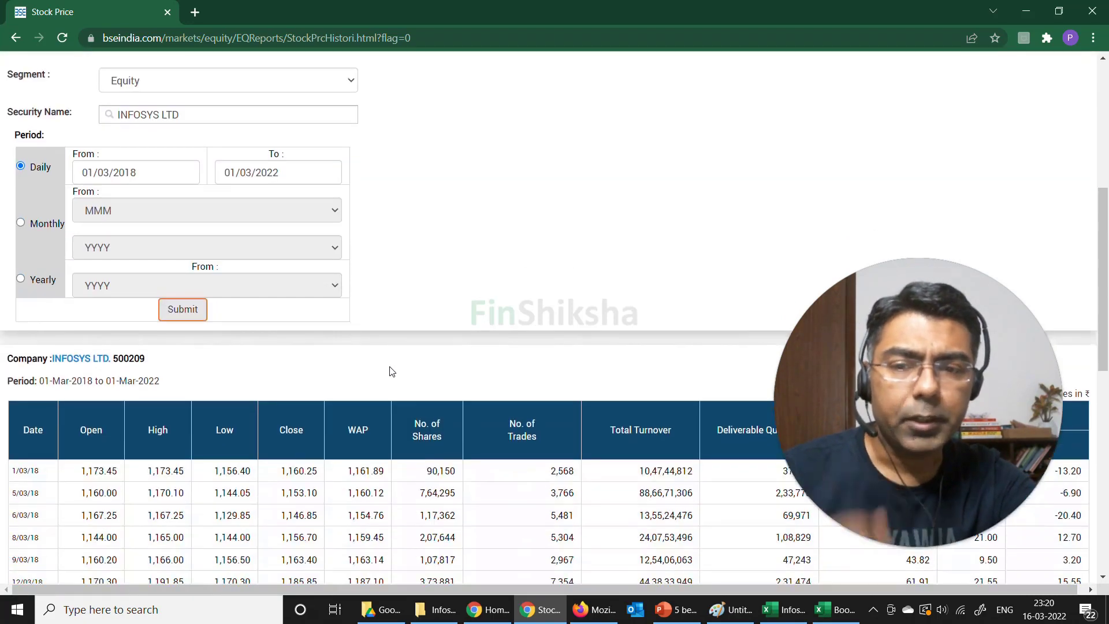
{"action": "scroll", "coordinate": [392, 371], "scroll_direction": "down", "scroll_amount": 2}
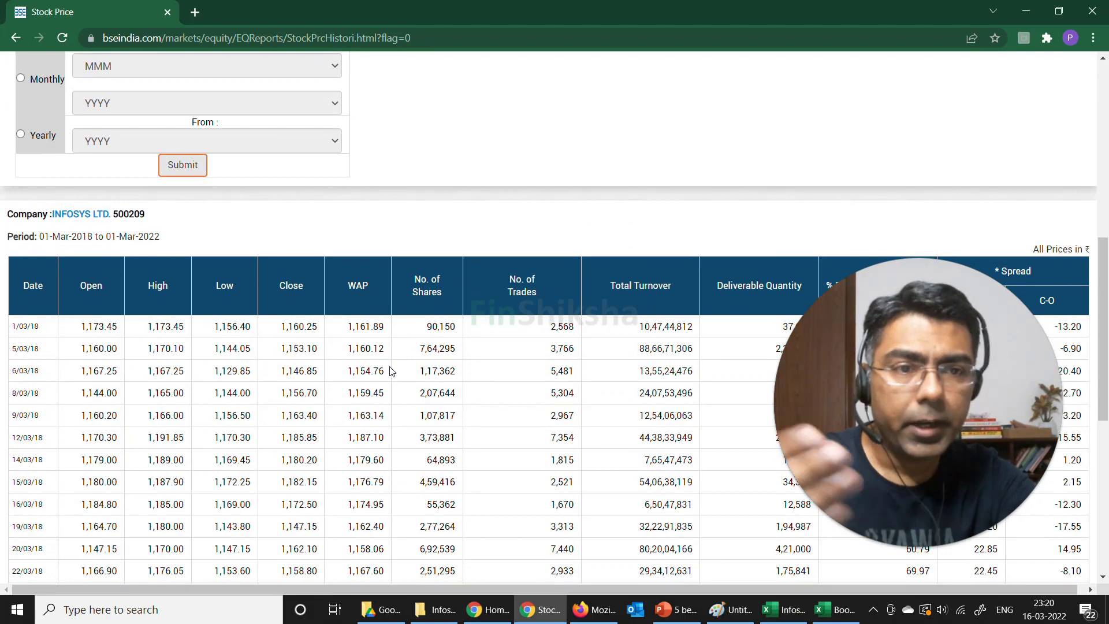
{"action": "scroll", "coordinate": [390, 371], "scroll_direction": "down", "scroll_amount": 7}
{"action": "scroll", "coordinate": [390, 371], "scroll_direction": "down", "scroll_amount": 1}
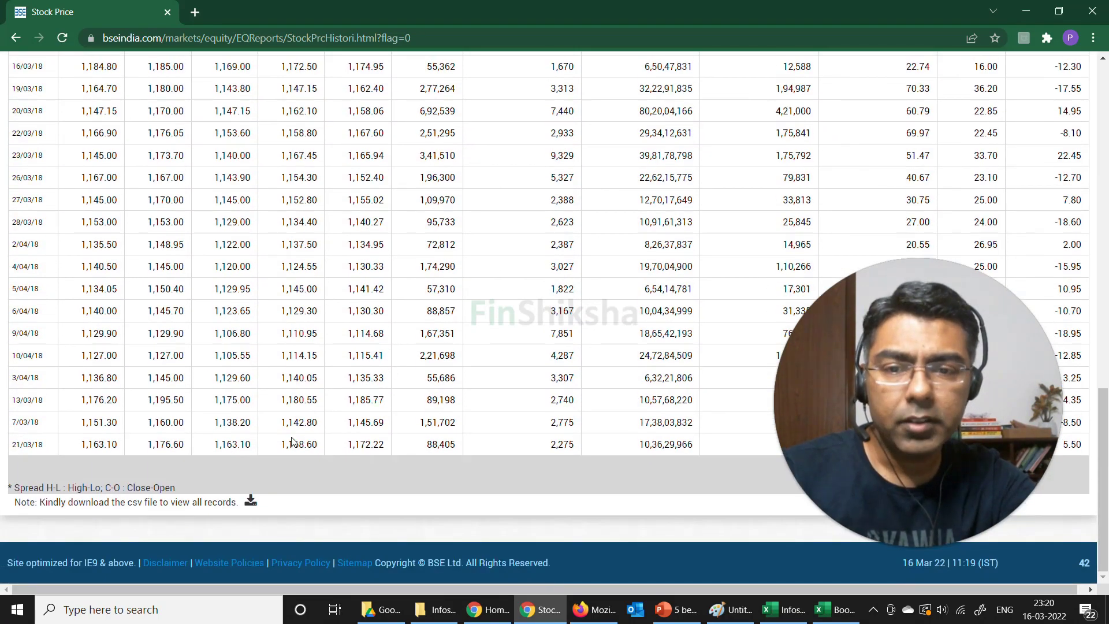
{"action": "left_click", "coordinate": [253, 507]}
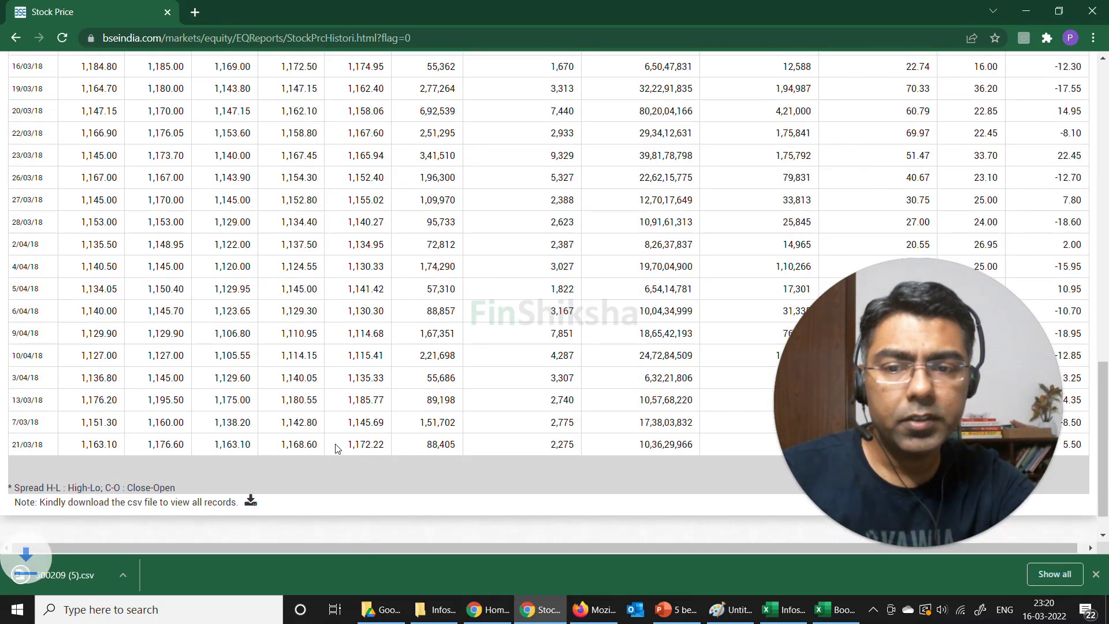
Open 500209 (5).csv, widen the Date column and delete the WAP-through-spread columns.
{"action": "left_click", "coordinate": [91, 573]}
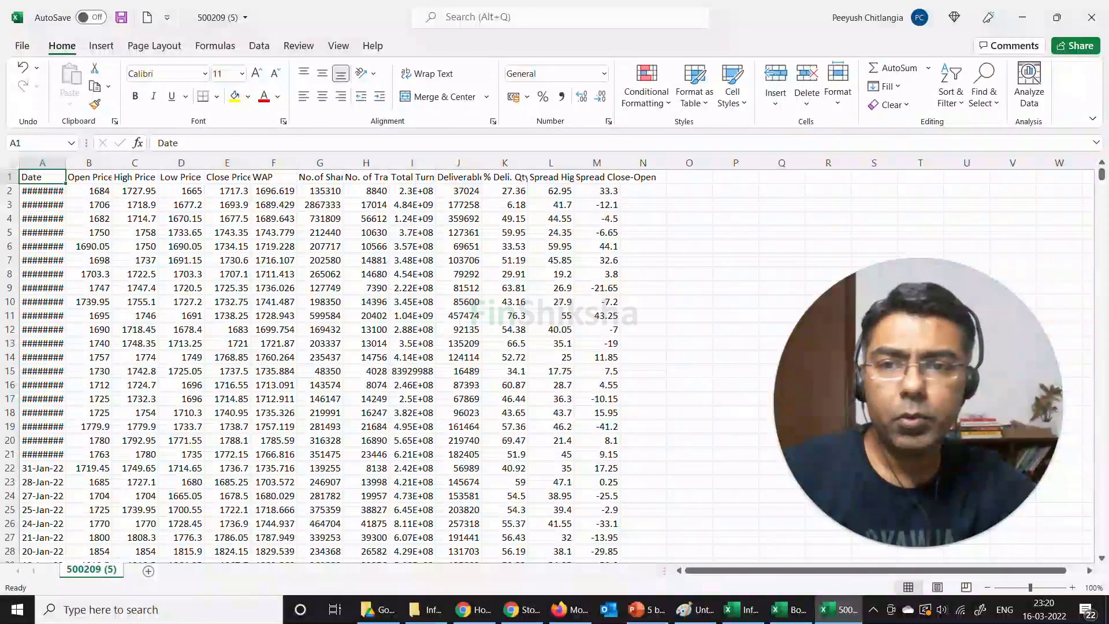
{"action": "double_click", "coordinate": [65, 163]}
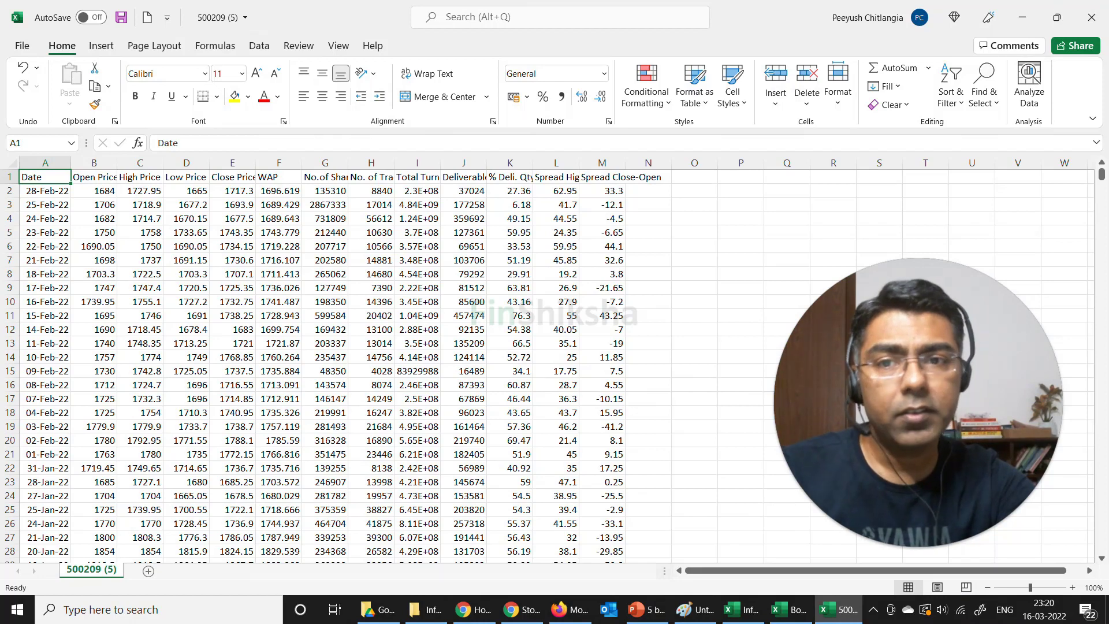
{"action": "left_click_drag", "start_coordinate": [94, 162], "coordinate": [186, 162]}
{"action": "left_click_drag", "start_coordinate": [279, 162], "coordinate": [602, 162]}
{"action": "right_click", "coordinate": [609, 170]}
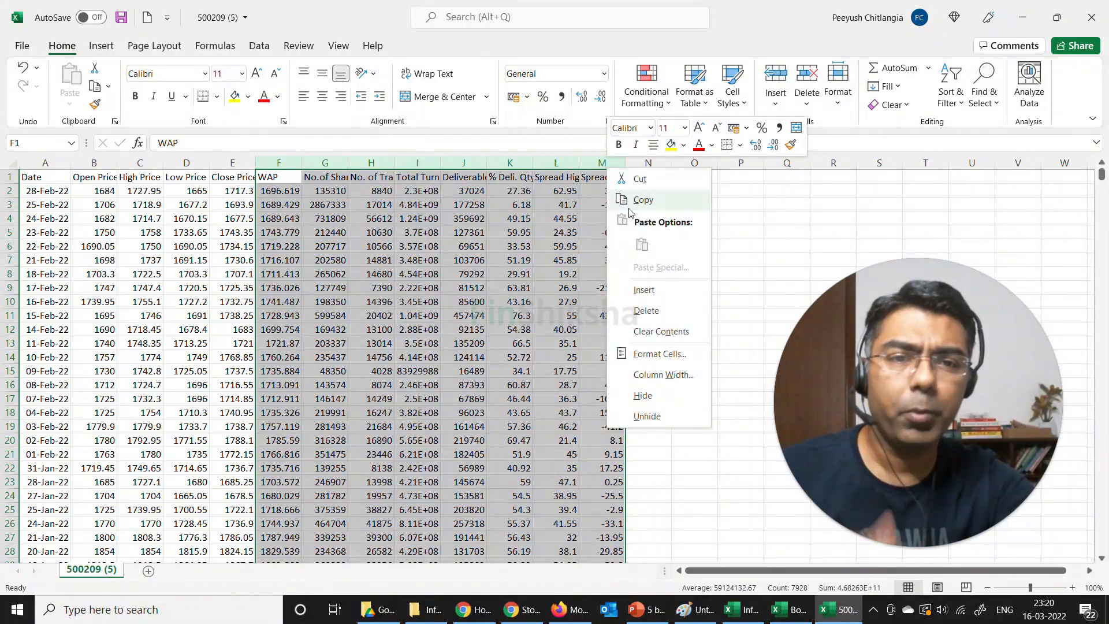
{"action": "left_click", "coordinate": [647, 311]}
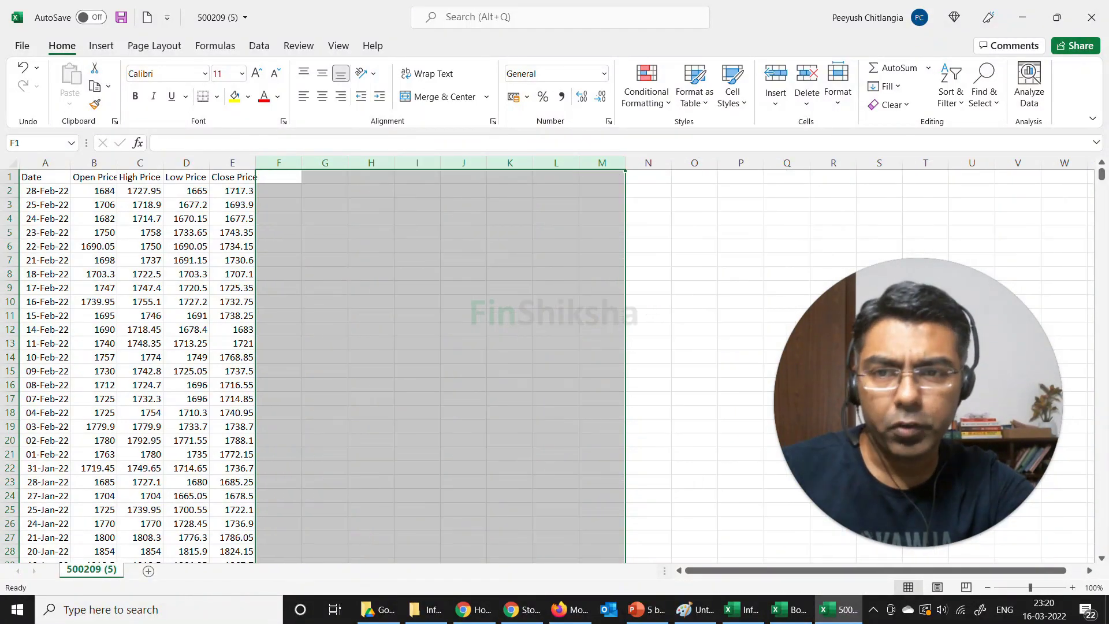
Delete the Open, High and Low Price columns, keeping Date and Close Price.
{"action": "left_click_drag", "start_coordinate": [94, 162], "coordinate": [190, 162]}
{"action": "right_click", "coordinate": [196, 169]}
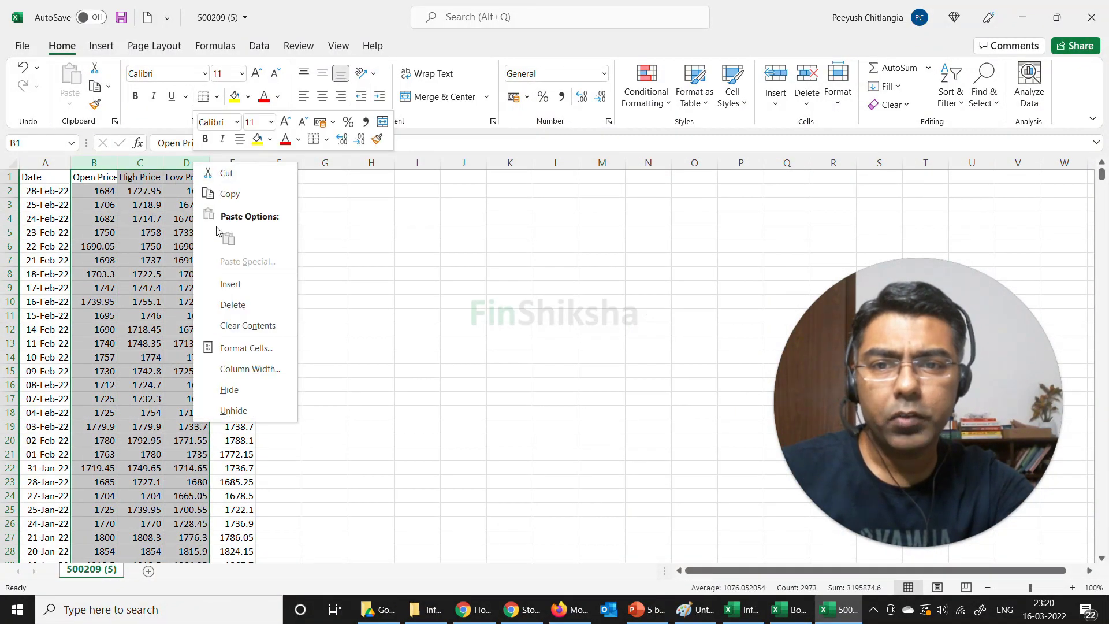
{"action": "left_click", "coordinate": [231, 305]}
{"action": "left_click", "coordinate": [140, 219]}
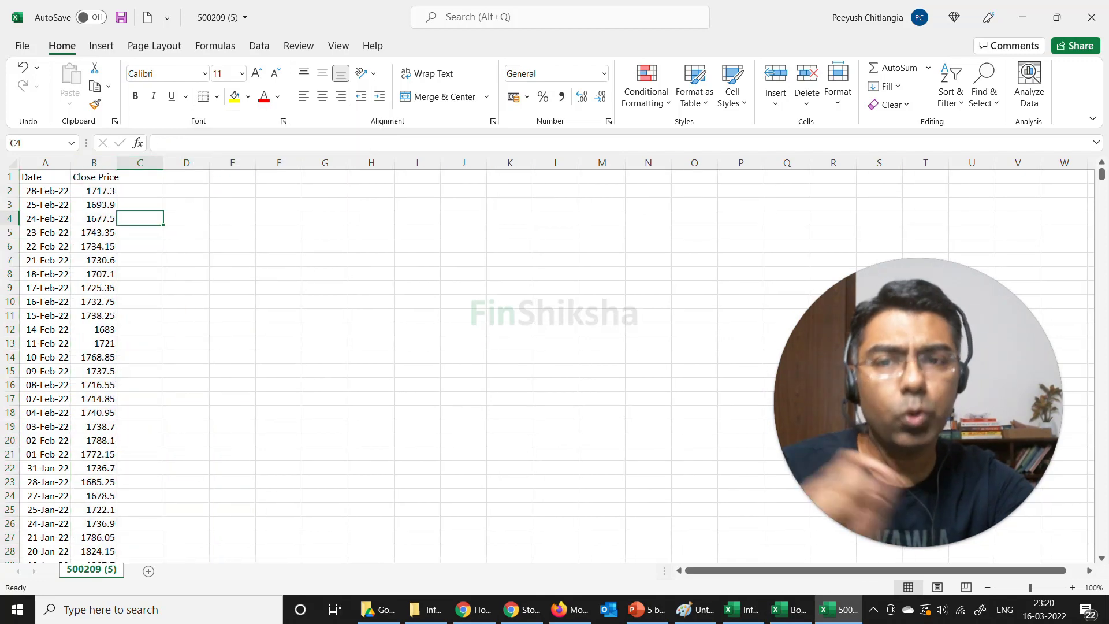
Sort the Date and Close Price data by Date, oldest to newest.
{"action": "left_click", "coordinate": [45, 177]}
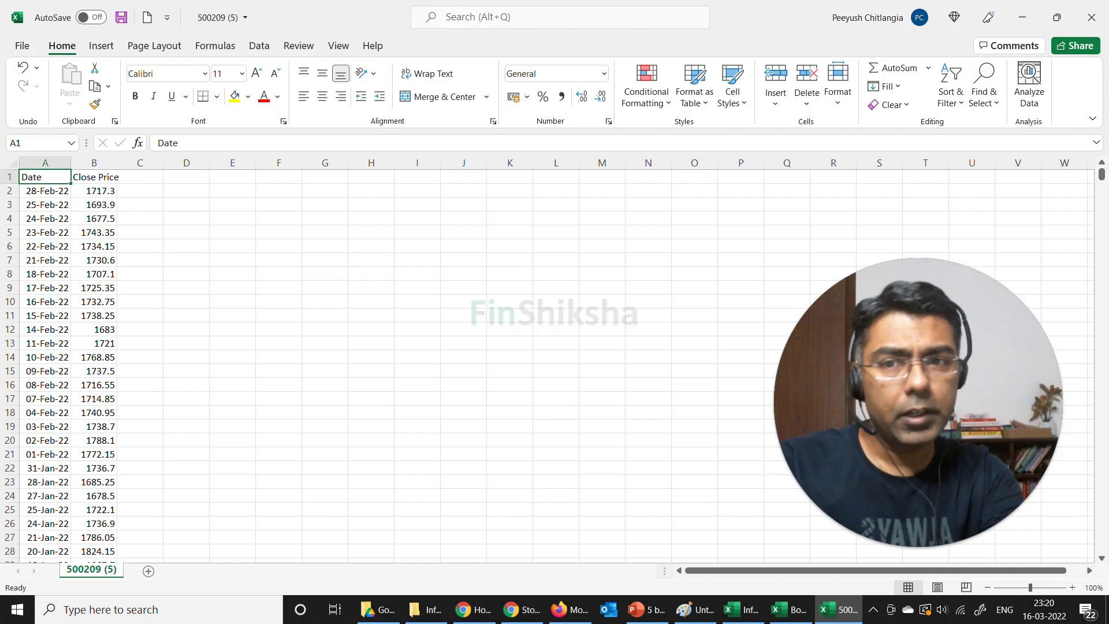
{"action": "left_click", "coordinate": [45, 191]}
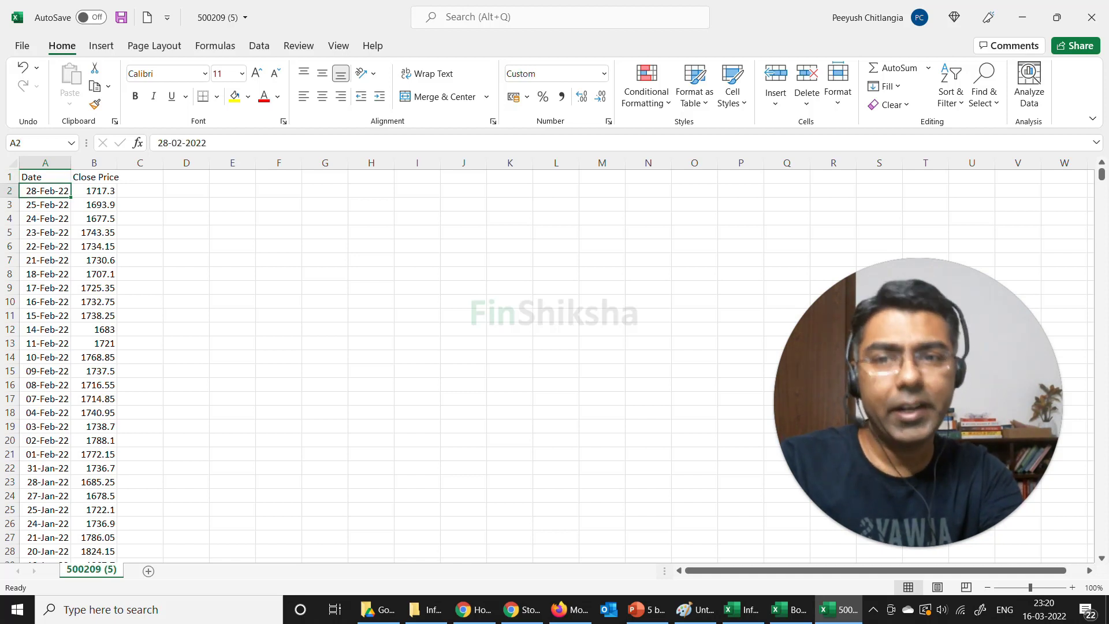
{"action": "left_click", "coordinate": [45, 176]}
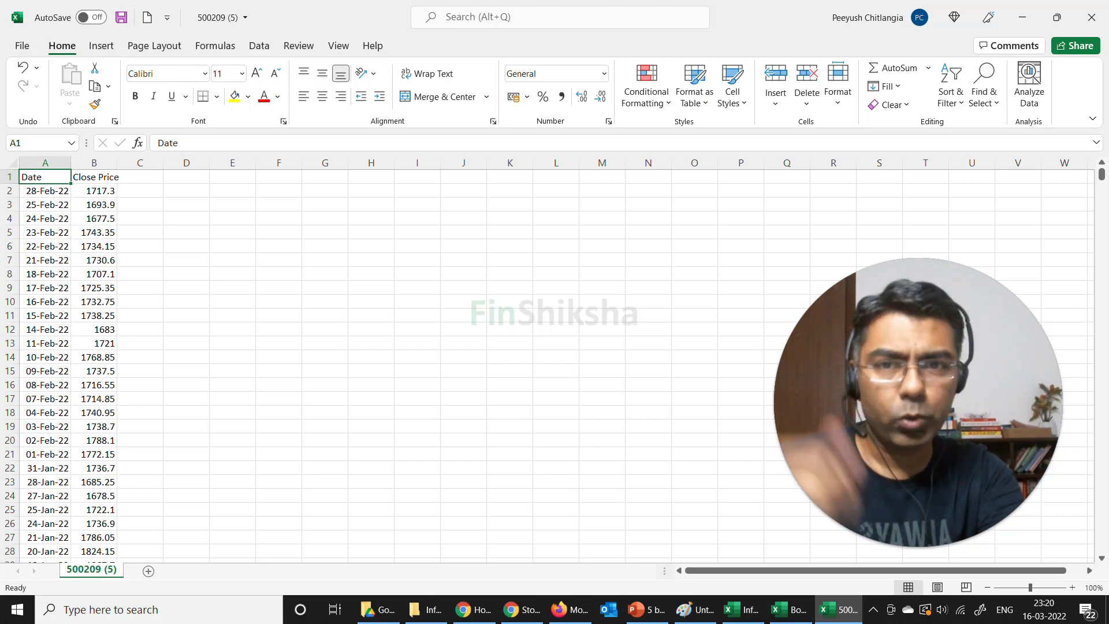
{"action": "left_click_drag", "start_coordinate": [45, 177], "coordinate": [94, 177]}
{"action": "key", "text": "ctrl+shift+Down"}
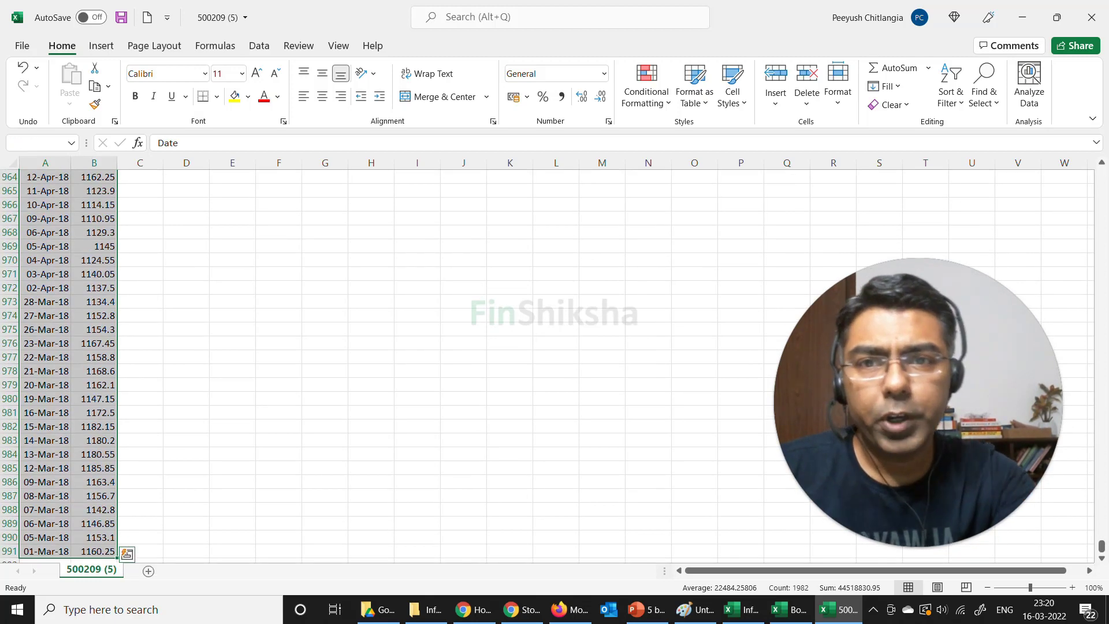
{"action": "left_click", "coordinate": [259, 46]}
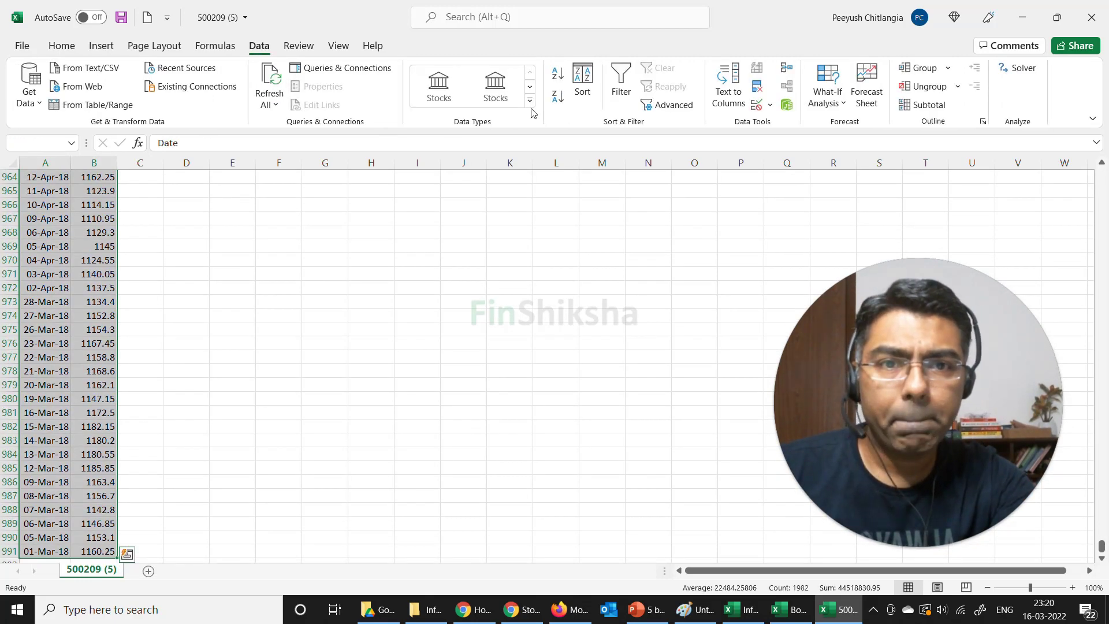
{"action": "left_click", "coordinate": [582, 81]}
{"action": "left_click", "coordinate": [551, 262]}
{"action": "left_click", "coordinate": [543, 276]}
{"action": "left_click", "coordinate": [754, 370]}
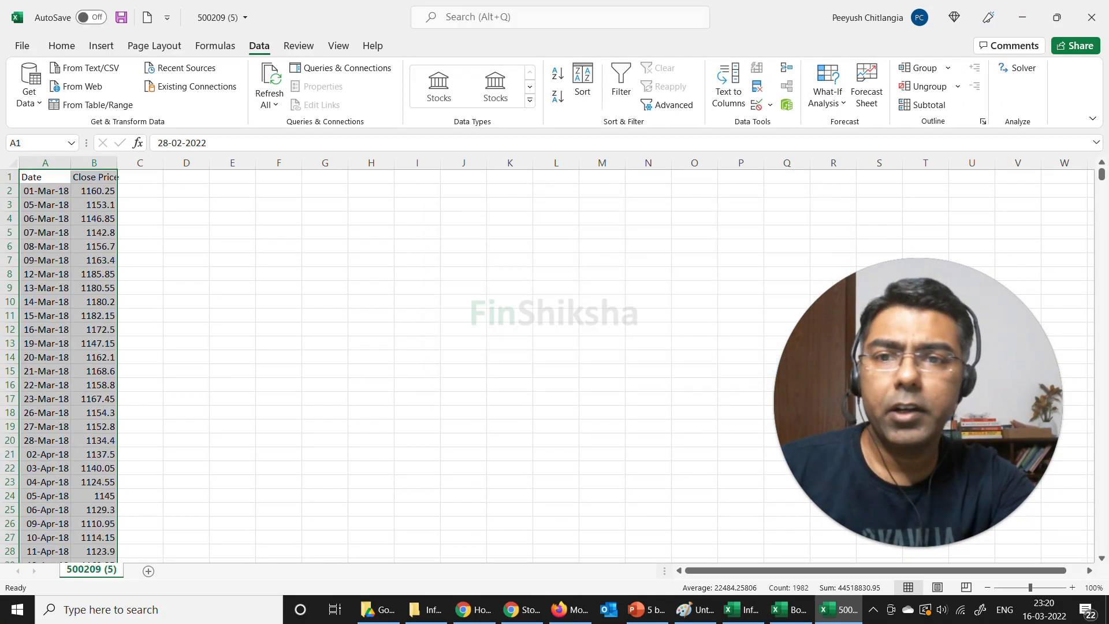
Copy all dates and close prices from A2 to B991.
{"action": "key", "text": "Down"}
{"action": "key", "text": "shift+Right"}
{"action": "key", "text": "ctrl+shift+Down"}
{"action": "key", "text": "ctrl+c"}
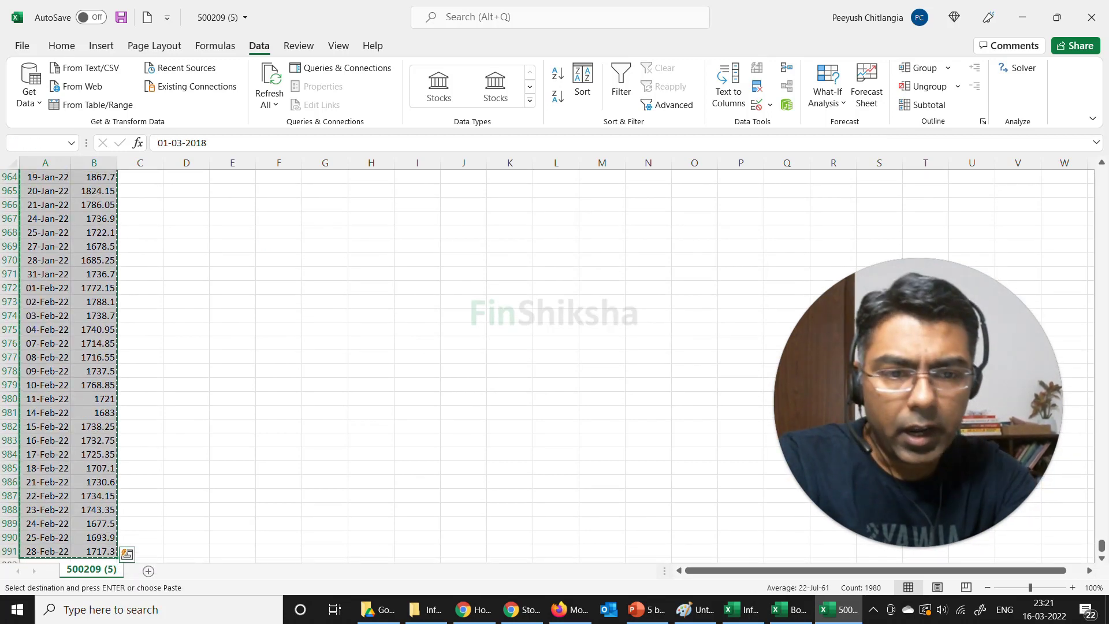
Paste the dates and close prices at A6 of the Book1 Infosys template.
{"action": "left_click", "coordinate": [790, 609]}
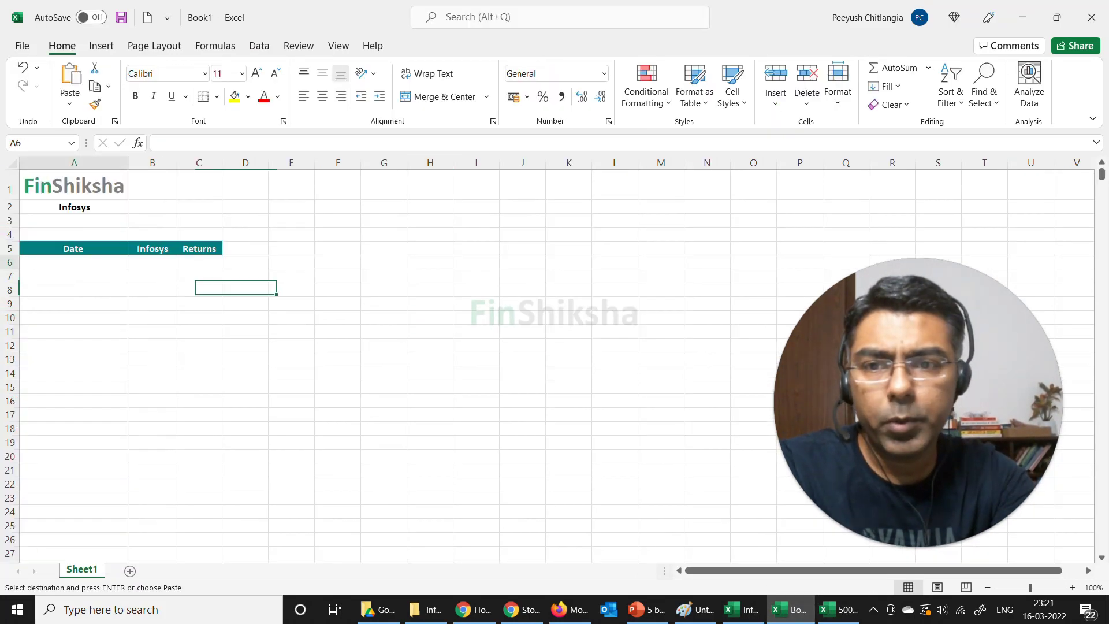
{"action": "key", "text": "ctrl+v"}
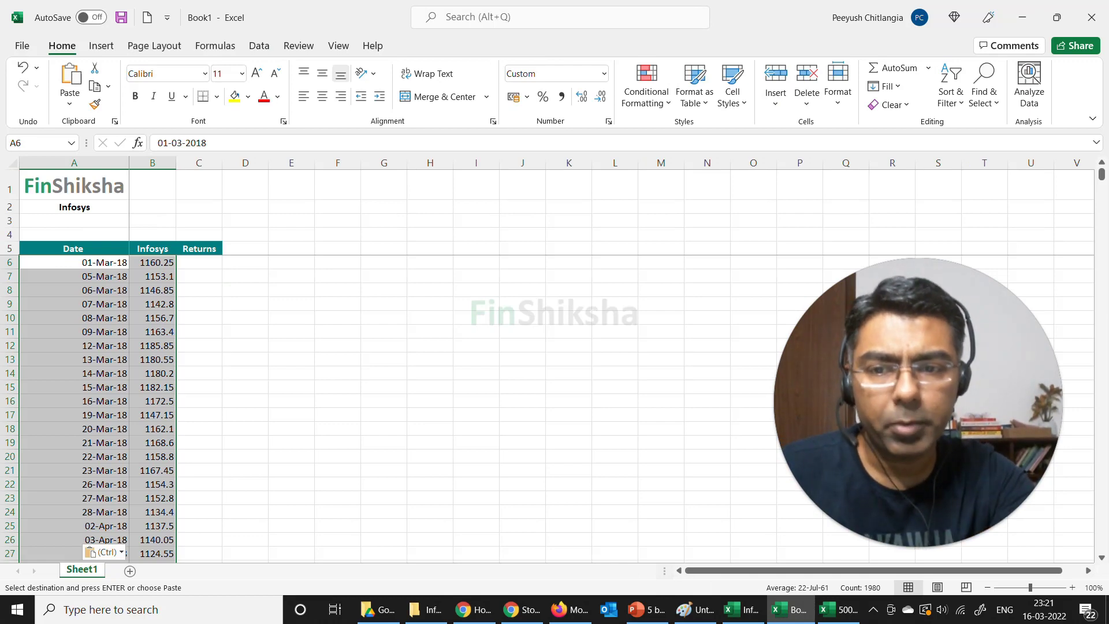
{"action": "left_click", "coordinate": [199, 303]}
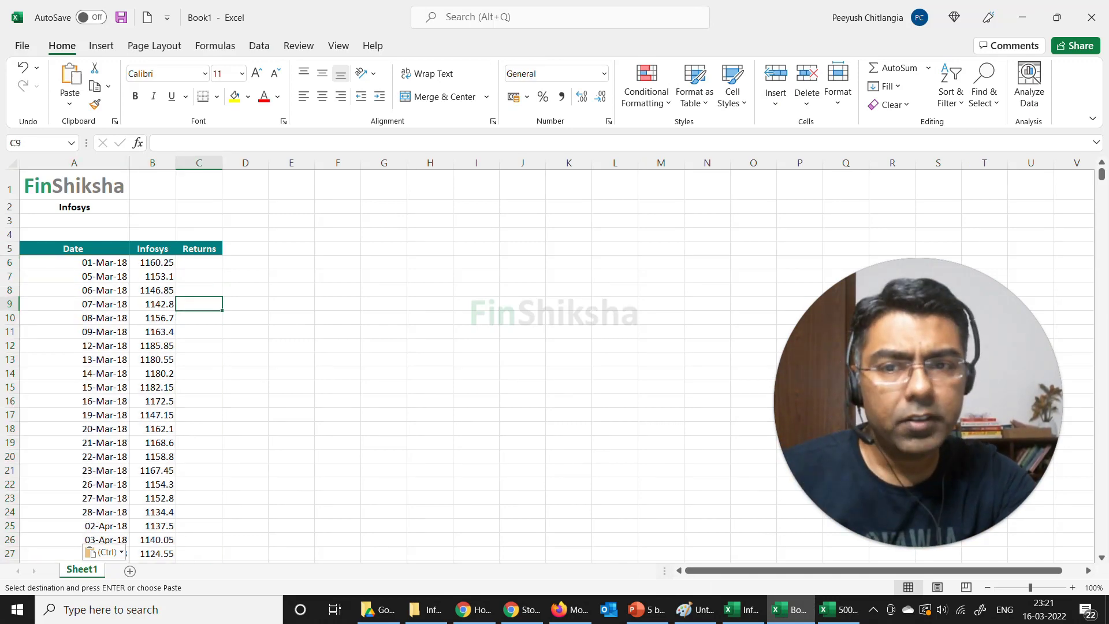
Format the column B prices in Comma Style with zero decimals.
{"action": "left_click", "coordinate": [152, 262]}
{"action": "key", "text": "ctrl+shift+Down"}
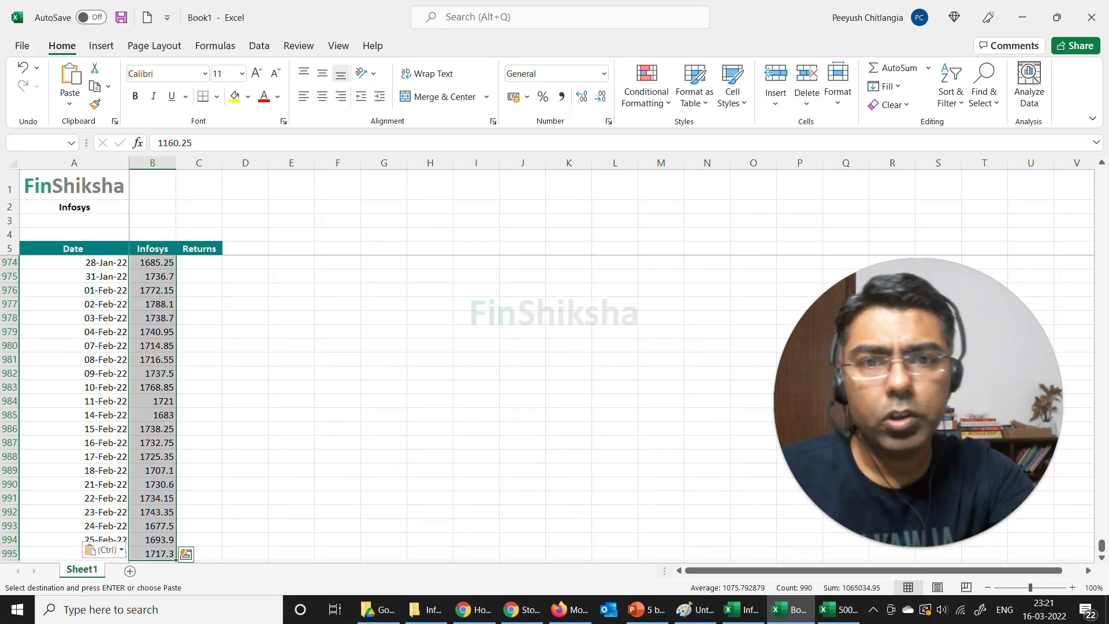
{"action": "left_click", "coordinate": [556, 99]}
{"action": "left_click", "coordinate": [600, 96]}
{"action": "left_click", "coordinate": [600, 96]}
{"action": "left_click", "coordinate": [199, 290]}
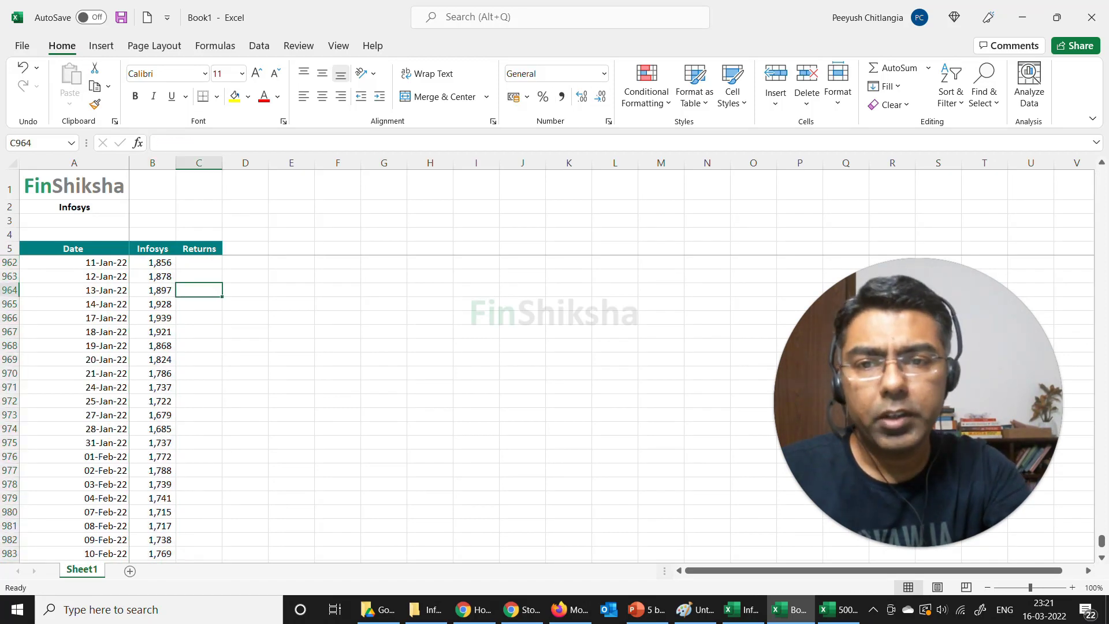
{"action": "key", "text": "ctrl+Up"}
{"action": "key", "text": "Down"}
{"action": "key", "text": "Down"}
Enter the daily return formula =(B7-B6)/B6 in C7.
{"action": "key", "text": "ctrl+shift+5"}
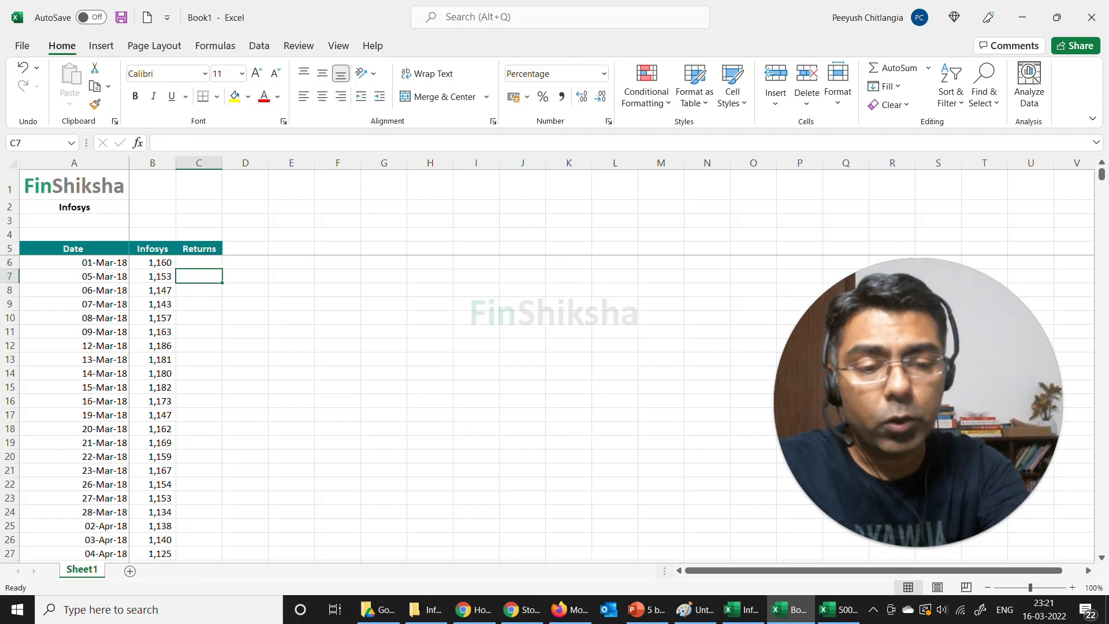
{"action": "type", "text": "=("}
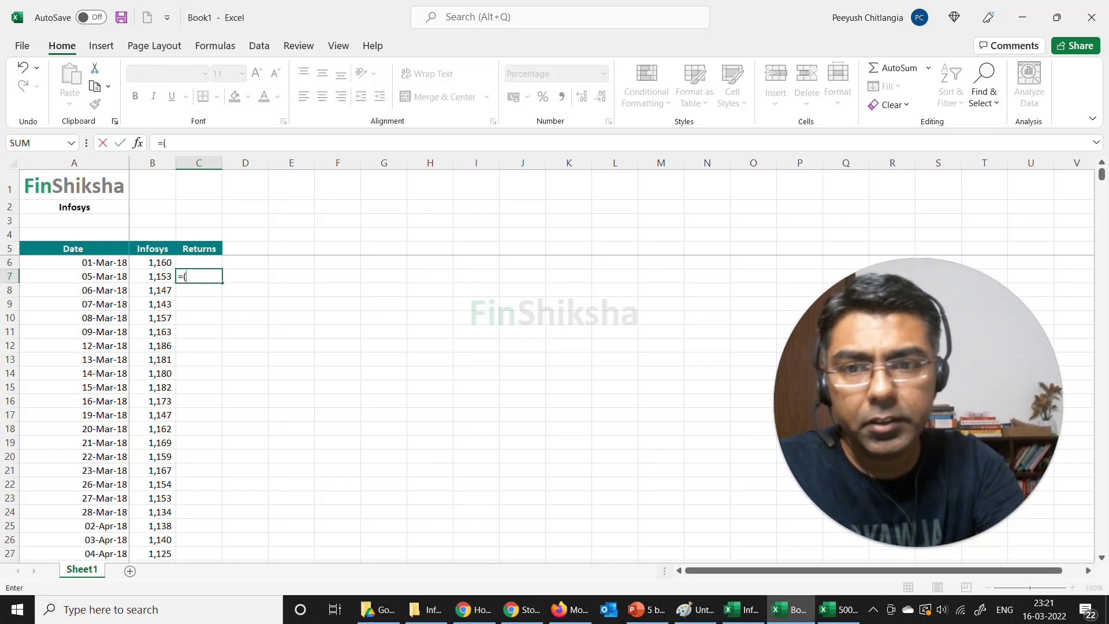
{"action": "key", "text": "Left"}
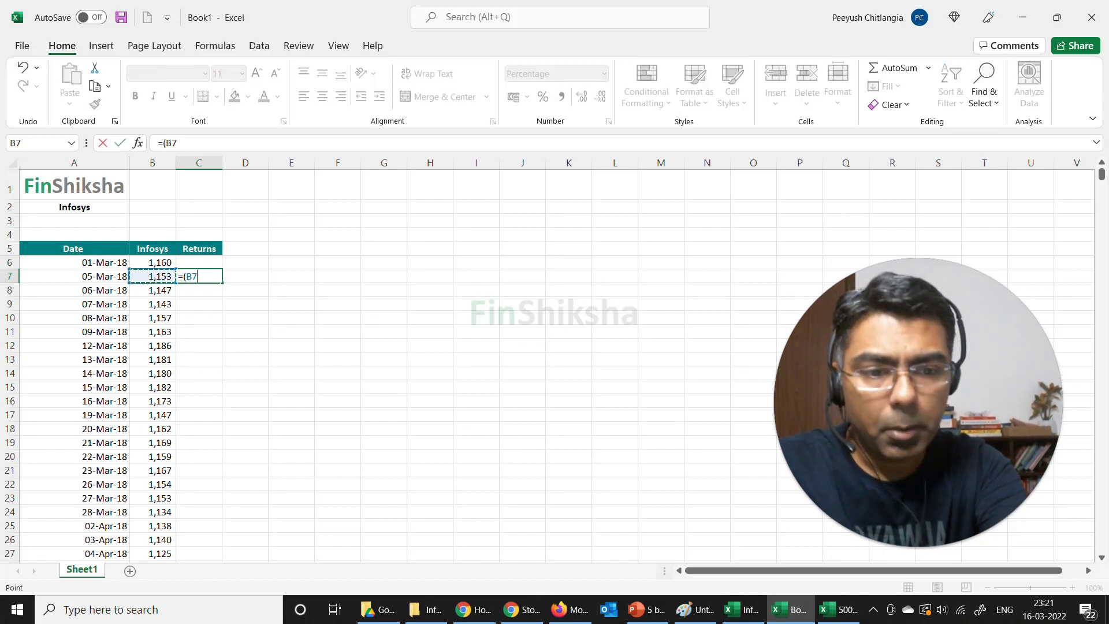
{"action": "type", "text": "-"}
{"action": "key", "text": "Up"}
{"action": "key", "text": "Left"}
{"action": "type", "text": ")"}
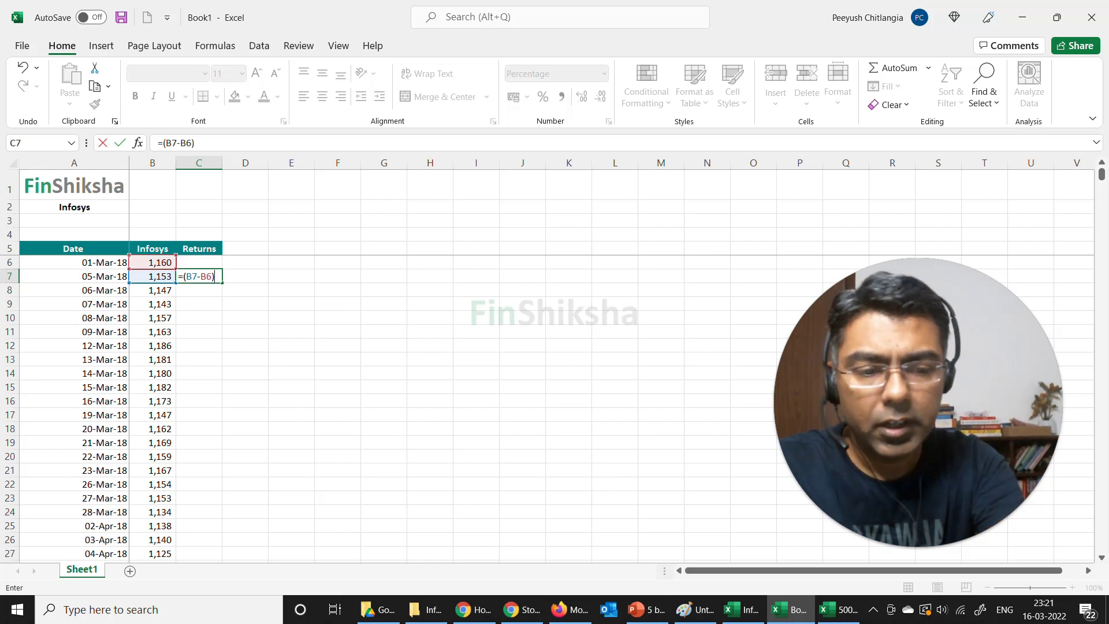
{"action": "type", "text": "/"}
{"action": "key", "text": "Up"}
{"action": "key", "text": "Left"}
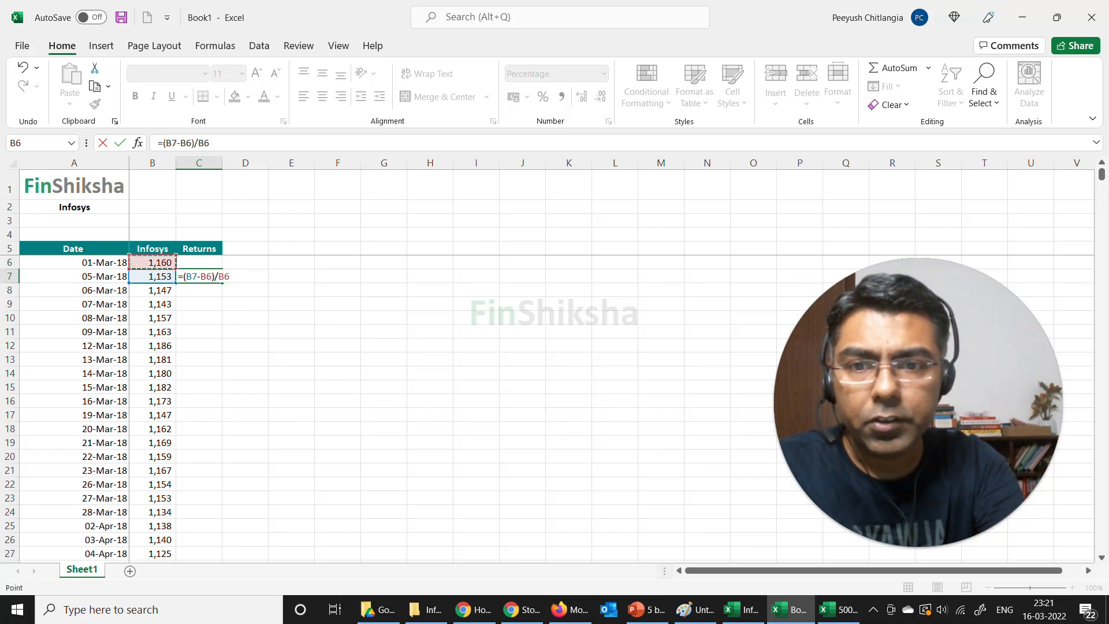
{"action": "key", "text": "ctrl+Return"}
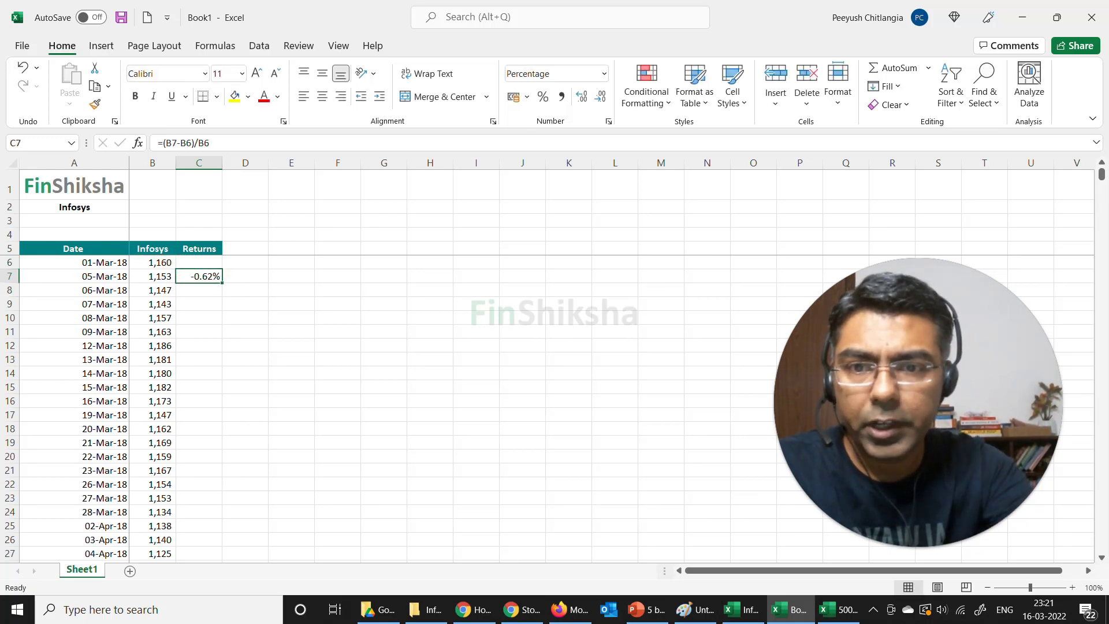
Fill the return formula down column C and show it as percentages with two decimals.
{"action": "double_click", "coordinate": [222, 283]}
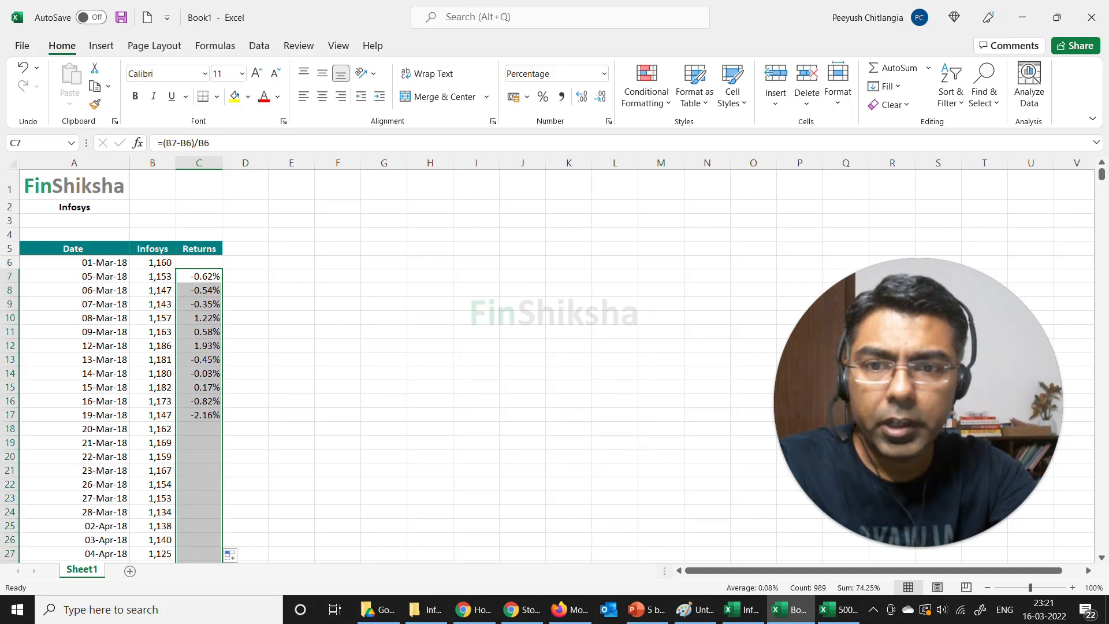
{"action": "left_click", "coordinate": [544, 96]}
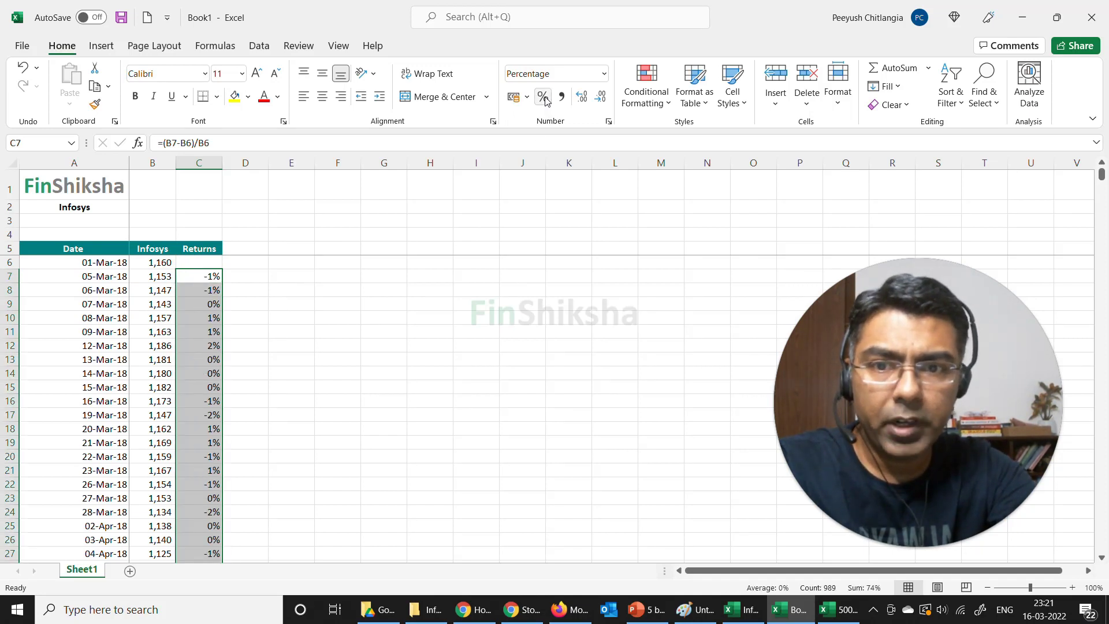
{"action": "left_click", "coordinate": [584, 96]}
{"action": "left_click", "coordinate": [583, 96]}
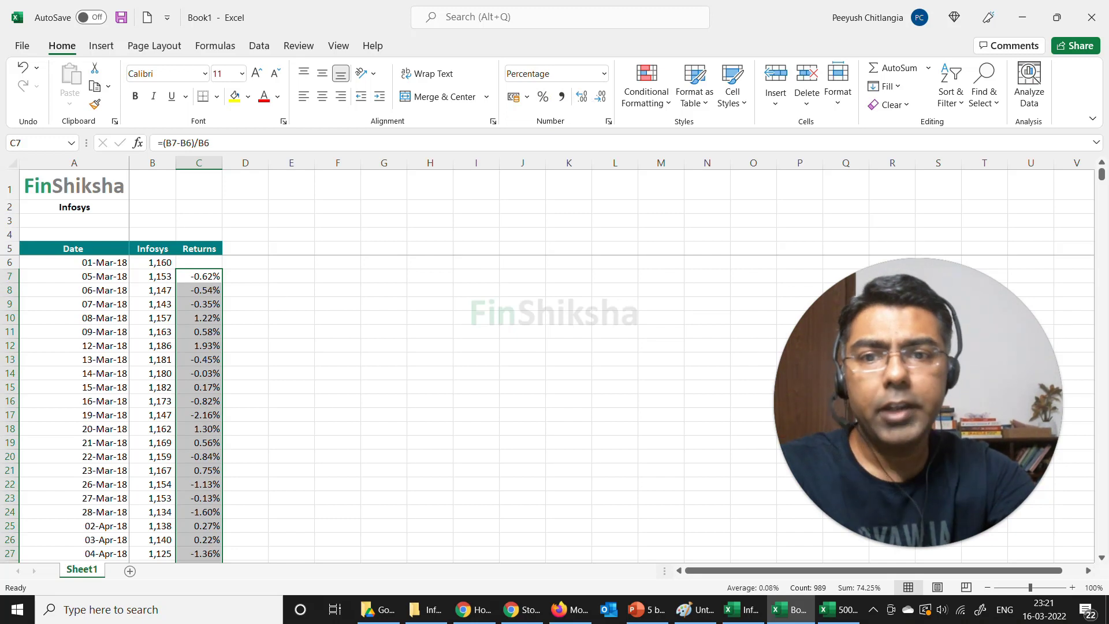
{"action": "left_click", "coordinate": [291, 290]}
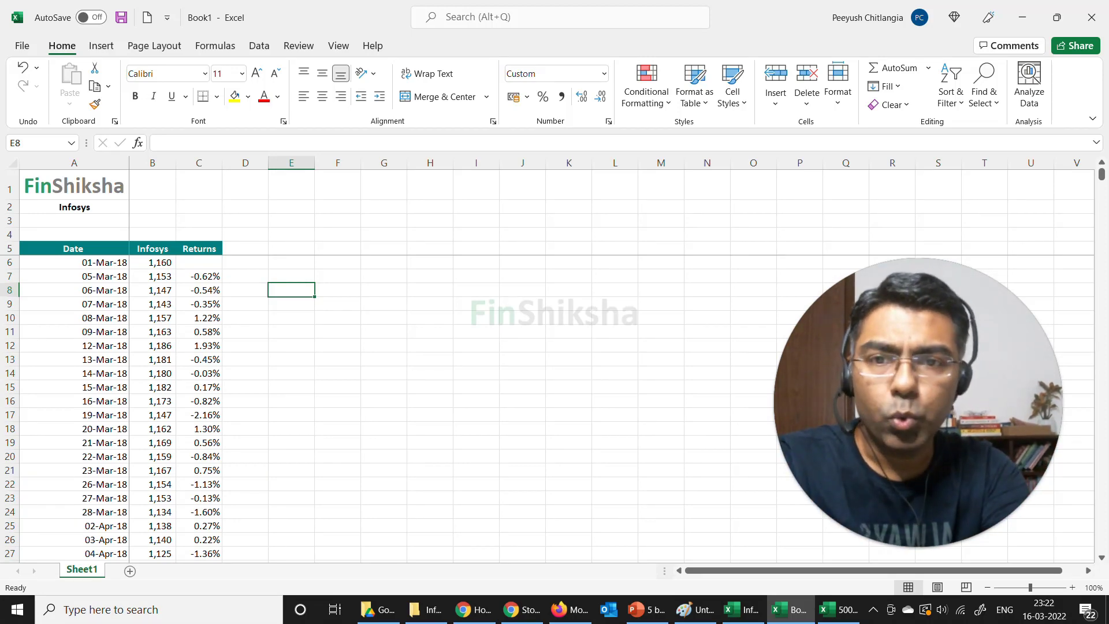
Enter =MIN(C7:C995) in E8, formatted as a one-decimal percentage showing -48.7%.
{"action": "type", "text": "=min"}
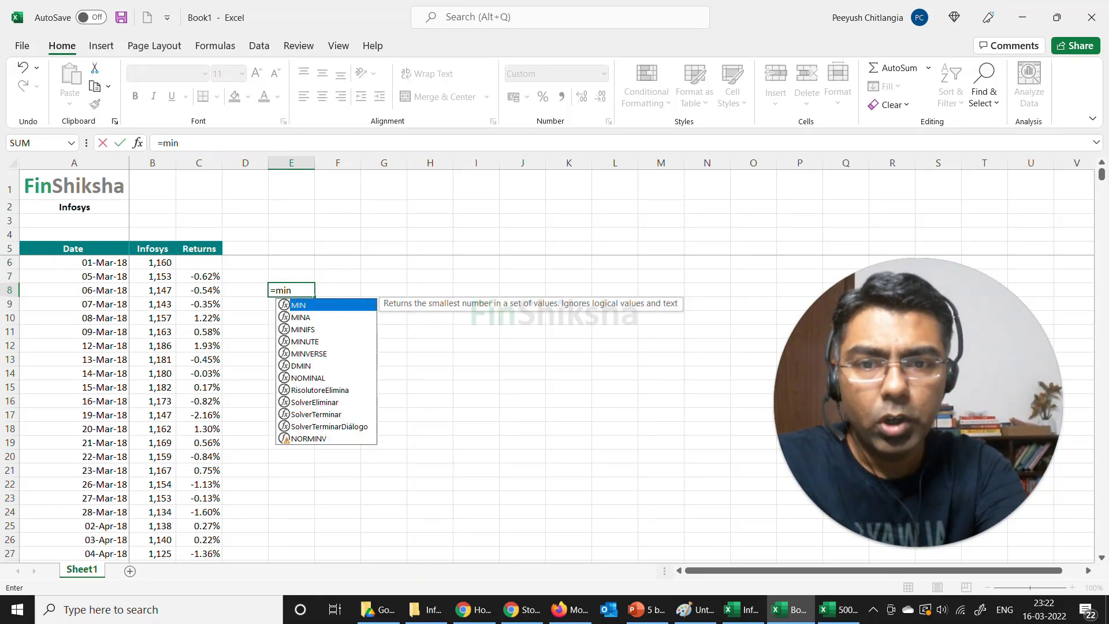
{"action": "type", "text": "("}
{"action": "key", "text": "Left"}
{"action": "key", "text": "Left"}
{"action": "key", "text": "Left"}
{"action": "key", "text": "Up"}
{"action": "key", "text": "Right"}
{"action": "key", "text": "ctrl+shift+Down"}
{"action": "key", "text": "Return"}
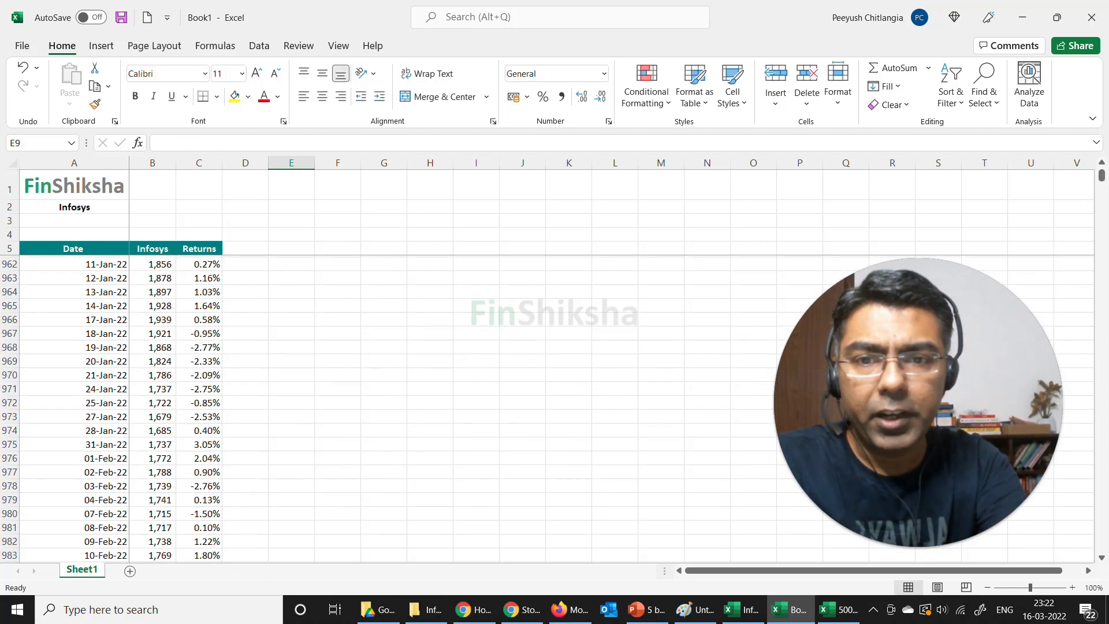
{"action": "key", "text": "Up"}
{"action": "key", "text": "Up"}
{"action": "key", "text": "Up"}
{"action": "key", "text": "Down"}
{"action": "key", "text": "Down"}
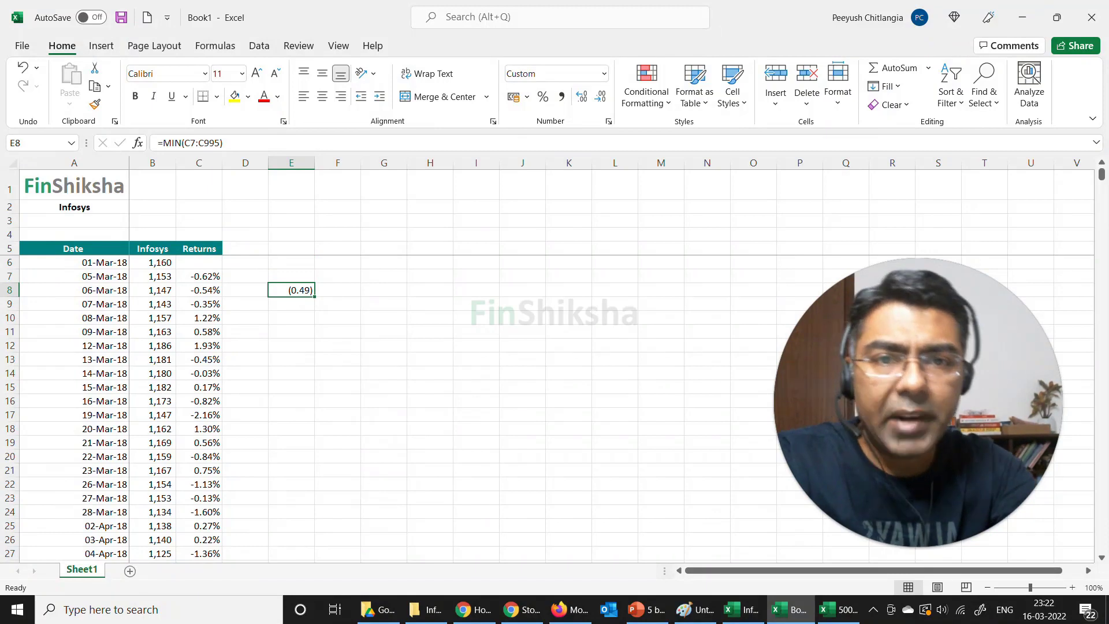
{"action": "left_click", "coordinate": [543, 96]}
{"action": "left_click", "coordinate": [583, 98]}
{"action": "left_click", "coordinate": [583, 98]}
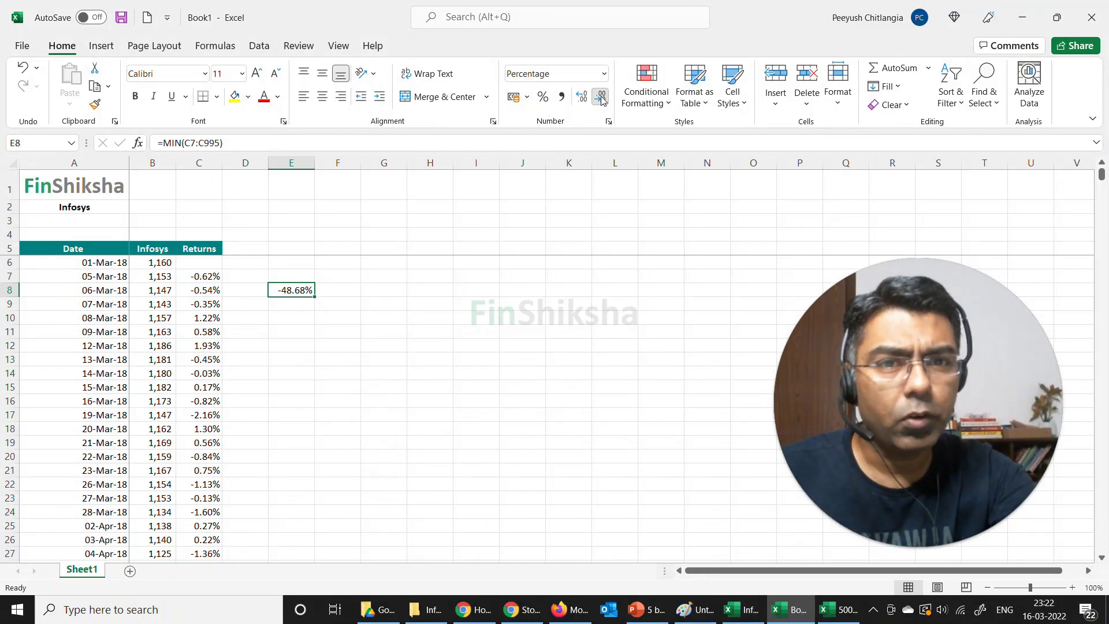
{"action": "left_click", "coordinate": [601, 97]}
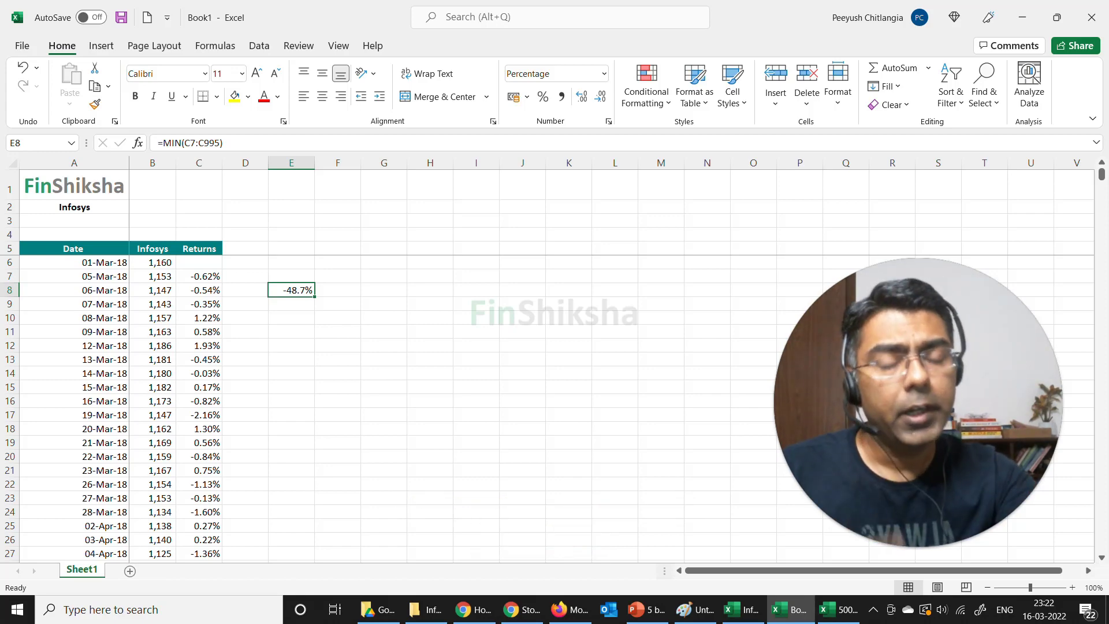
Open INFOSYS LTD's Corporate Actions and highlight the 04 Sep 2018 Bonus History entry.
{"action": "key", "text": "alt+Tab"}
{"action": "scroll", "coordinate": [395, 447], "scroll_direction": "up", "scroll_amount": 15}
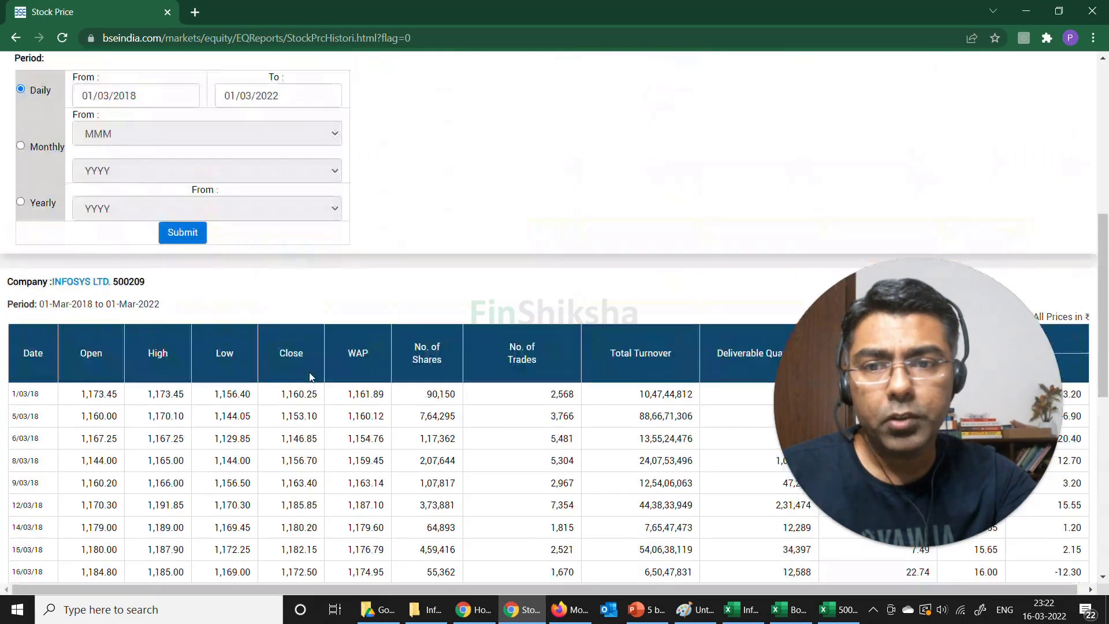
{"action": "left_click", "coordinate": [95, 281]}
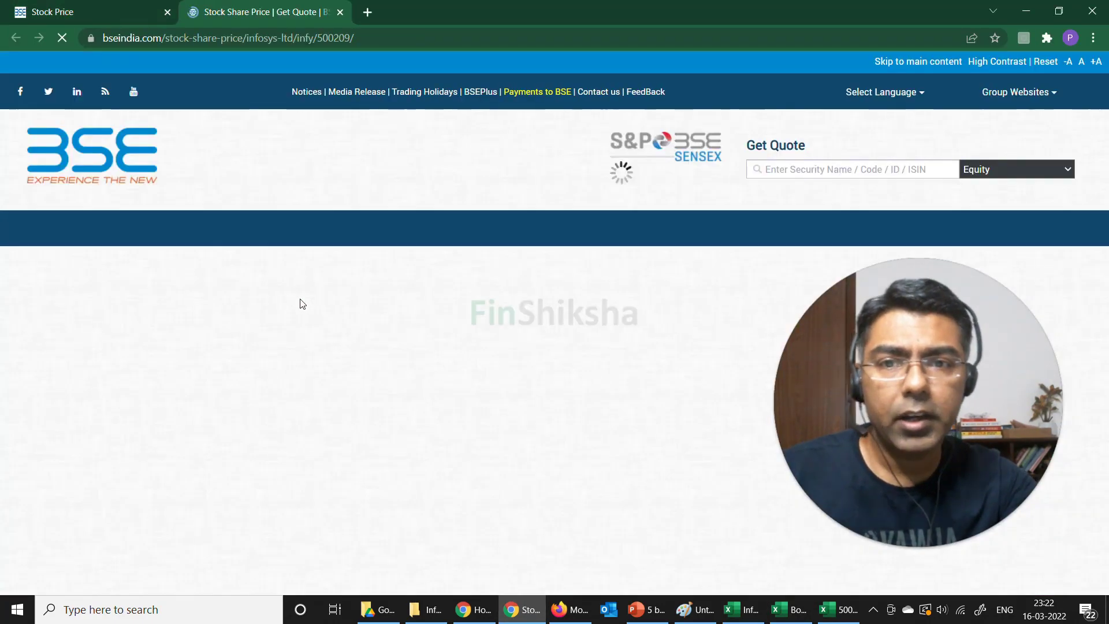
{"action": "scroll", "coordinate": [299, 302], "scroll_direction": "down", "scroll_amount": 6}
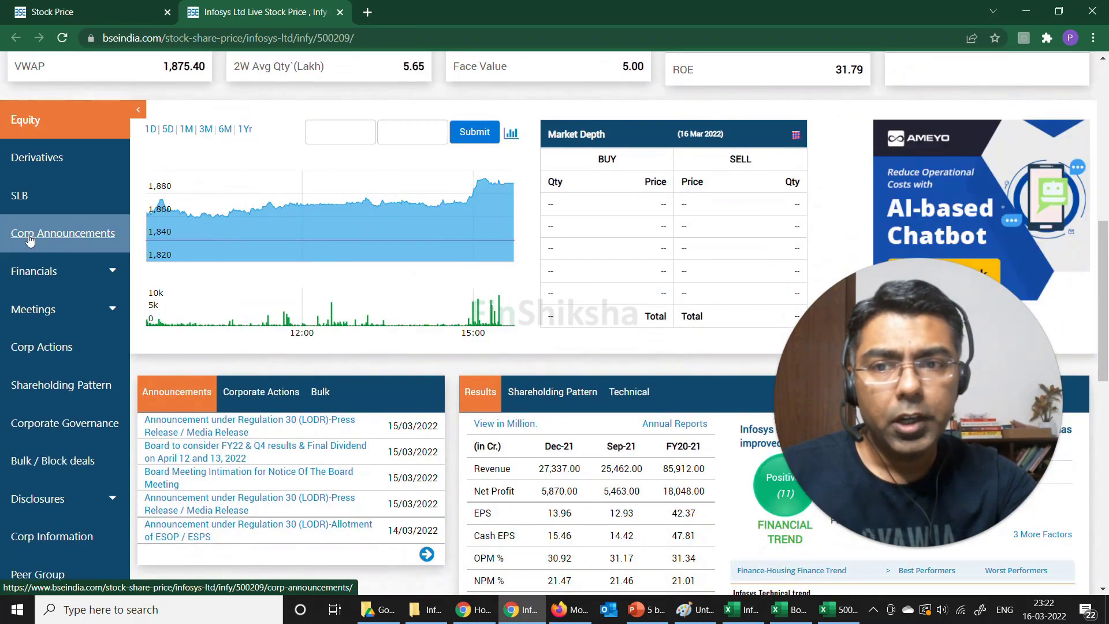
{"action": "left_click", "coordinate": [49, 351]}
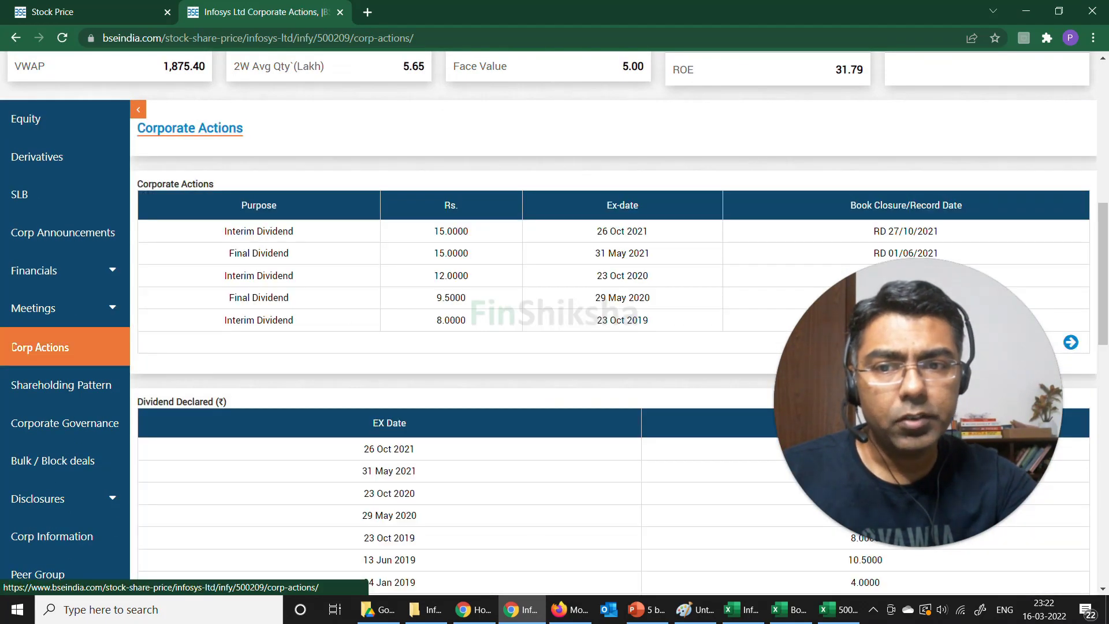
{"action": "scroll", "coordinate": [345, 317], "scroll_direction": "down", "scroll_amount": 15}
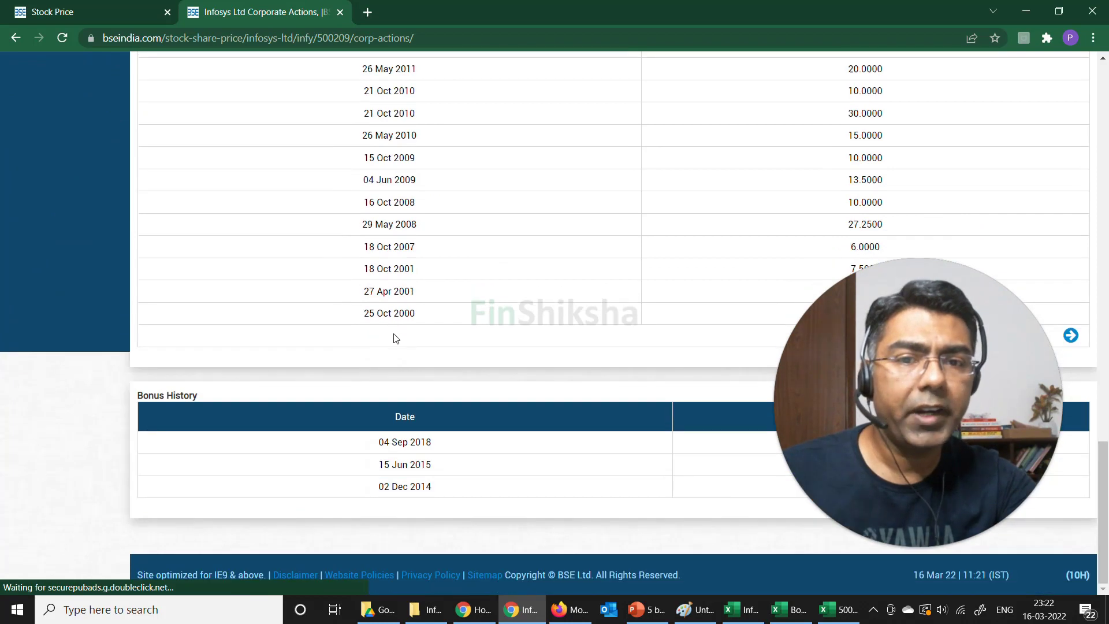
{"action": "left_click_drag", "start_coordinate": [371, 448], "coordinate": [445, 452]}
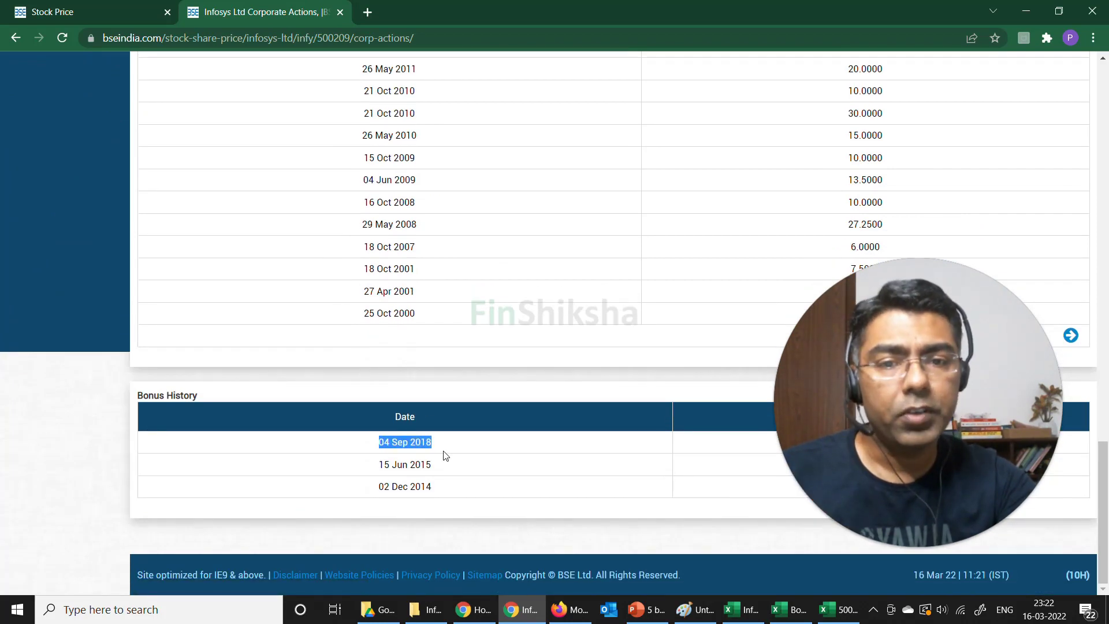
{"action": "left_click_drag", "start_coordinate": [823, 436], "coordinate": [857, 421]}
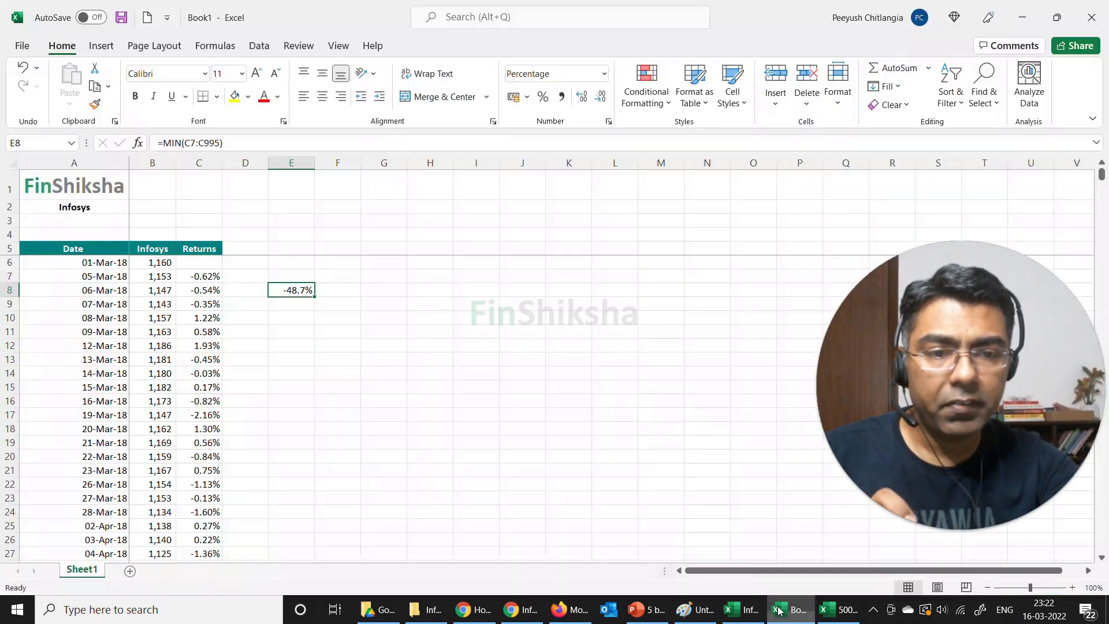
{"action": "left_click", "coordinate": [789, 609]}
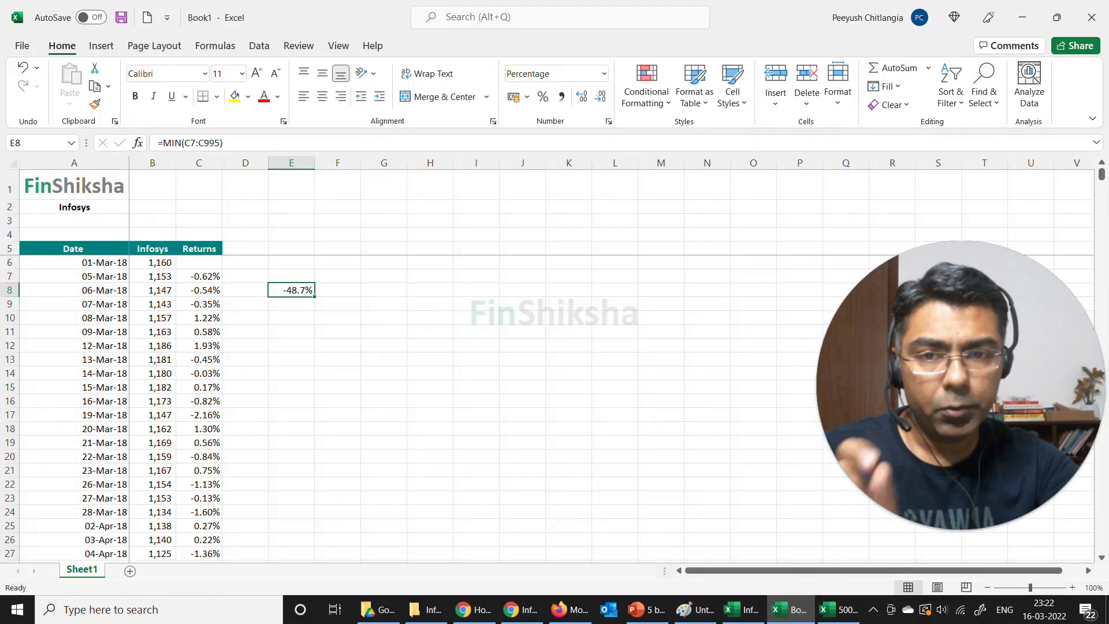
{"action": "left_click", "coordinate": [291, 359]}
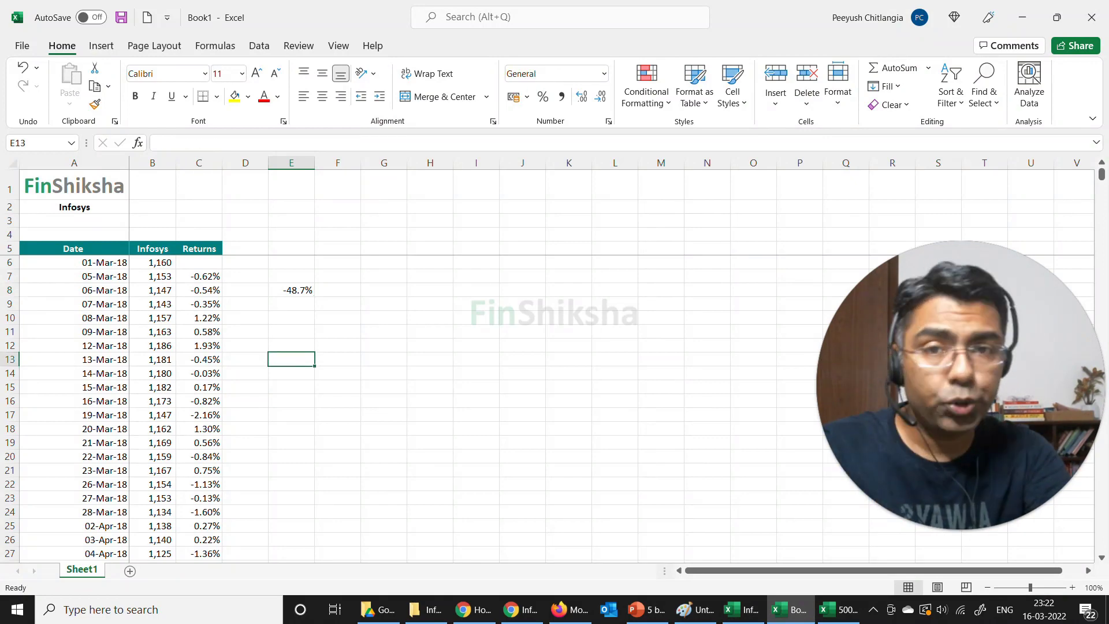
{"action": "key", "text": "Up"}
{"action": "key", "text": "Up"}
{"action": "key", "text": "Up"}
{"action": "key", "text": "Up"}
{"action": "key", "text": "Up"}
{"action": "key", "text": "Left"}
{"action": "key", "text": "Left"}
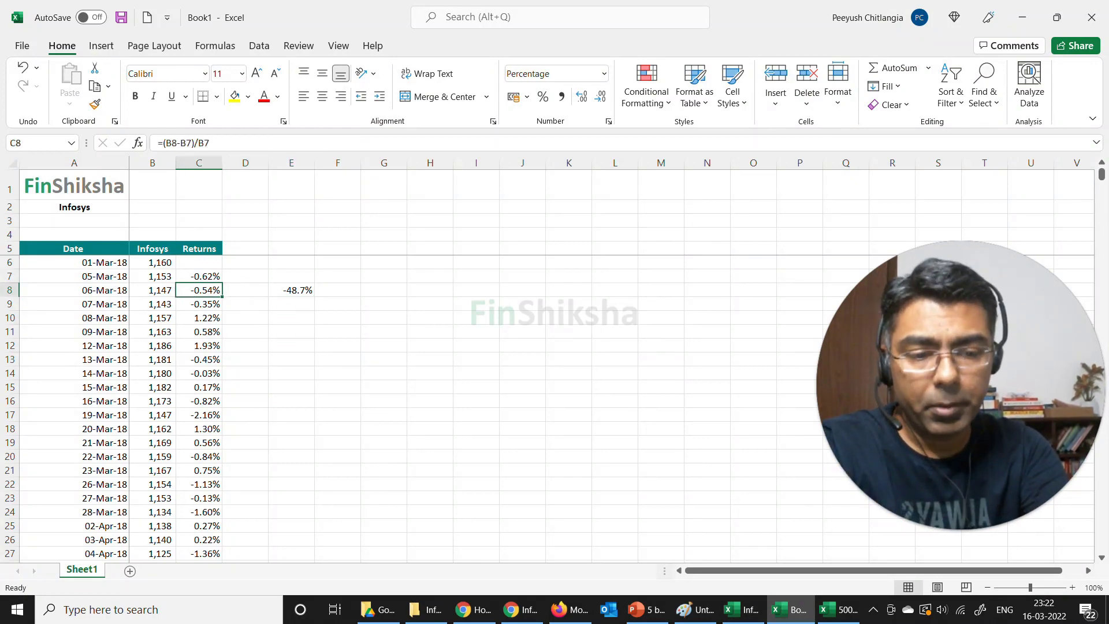
{"action": "key", "text": "Down"}
{"action": "key", "text": "Down"}
{"action": "key", "text": "Down"}
{"action": "key", "text": "Down"}
{"action": "key", "text": "Down"}
{"action": "key", "text": "Down"}
{"action": "key", "text": "Down"}
{"action": "key", "text": "Down"}
{"action": "key", "text": "Down"}
{"action": "key", "text": "Down"}
{"action": "key", "text": "Down"}
{"action": "key", "text": "Down"}
{"action": "key", "text": "Down"}
{"action": "key", "text": "Down"}
{"action": "key", "text": "Down"}
{"action": "key", "text": "Down"}
{"action": "key", "text": "Down"}
{"action": "key", "text": "Down"}
{"action": "key", "text": "Down"}
{"action": "key", "text": "Down"}
{"action": "key", "text": "Down"}
{"action": "key", "text": "Down"}
{"action": "key", "text": "Down"}
{"action": "key", "text": "Down"}
{"action": "key", "text": "Down"}
{"action": "key", "text": "Down"}
{"action": "key", "text": "Down"}
{"action": "key", "text": "Down"}
{"action": "key", "text": "Down"}
{"action": "key", "text": "Down"}
{"action": "key", "text": "Down"}
{"action": "key", "text": "Down"}
{"action": "key", "text": "Down"}
{"action": "key", "text": "Down"}
{"action": "key", "text": "Down"}
{"action": "key", "text": "Down"}
{"action": "key", "text": "Down"}
{"action": "key", "text": "Down"}
{"action": "key", "text": "Down"}
{"action": "key", "text": "Down"}
{"action": "key", "text": "Down"}
{"action": "key", "text": "Down"}
{"action": "key", "text": "Down"}
{"action": "key", "text": "Down"}
{"action": "key", "text": "Down"}
{"action": "key", "text": "Down"}
{"action": "key", "text": "Down"}
{"action": "key", "text": "Down"}
{"action": "key", "text": "Down"}
{"action": "key", "text": "Down"}
{"action": "key", "text": "Down"}
{"action": "key", "text": "Down"}
{"action": "key", "text": "Down"}
{"action": "key", "text": "Down"}
{"action": "key", "text": "Down"}
{"action": "key", "text": "Down"}
{"action": "key", "text": "Down"}
{"action": "key", "text": "Down"}
{"action": "key", "text": "Down"}
{"action": "key", "text": "Down"}
{"action": "key", "text": "Up"}
{"action": "key", "text": "Up"}
{"action": "key", "text": "Up"}
{"action": "key", "text": "Up"}
{"action": "key", "text": "Up"}
{"action": "key", "text": "Up"}
{"action": "scroll", "coordinate": [404, 404], "scroll_direction": "up", "scroll_amount": 1}
{"action": "key", "text": "Left"}
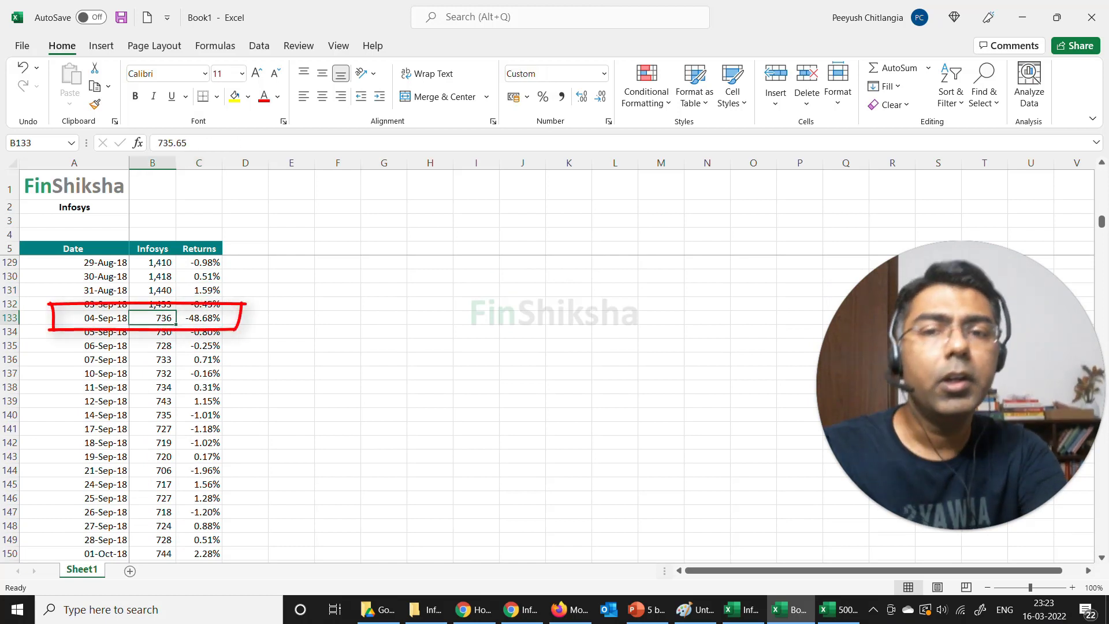
{"action": "key", "text": "Right"}
{"action": "key", "text": "Right"}
{"action": "key", "text": "Right"}
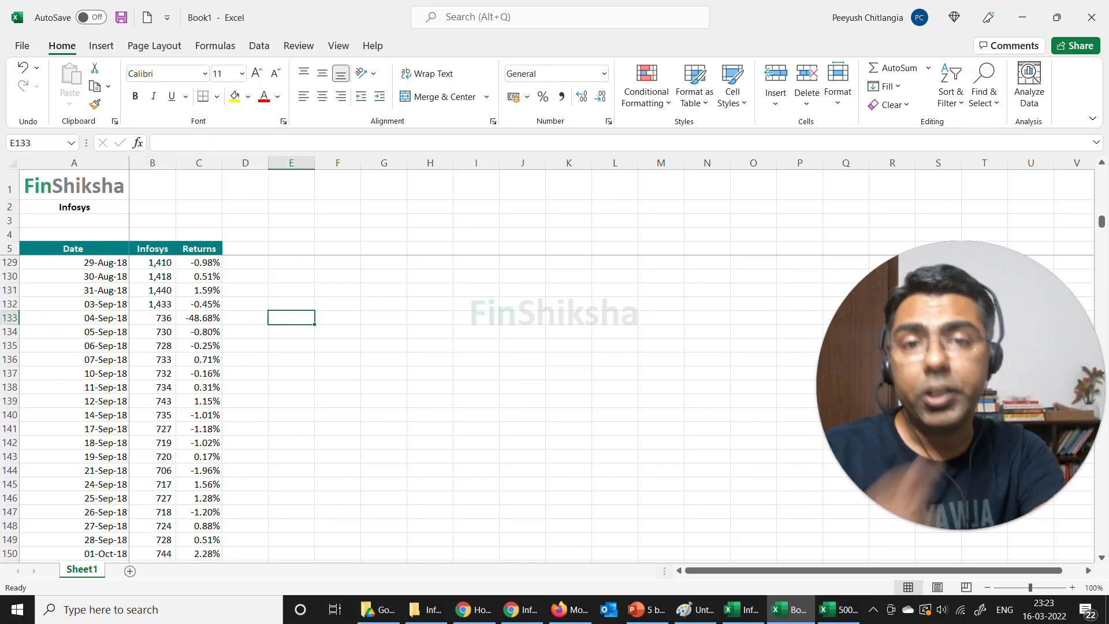
{"action": "key", "text": "Left"}
{"action": "key", "text": "Left"}
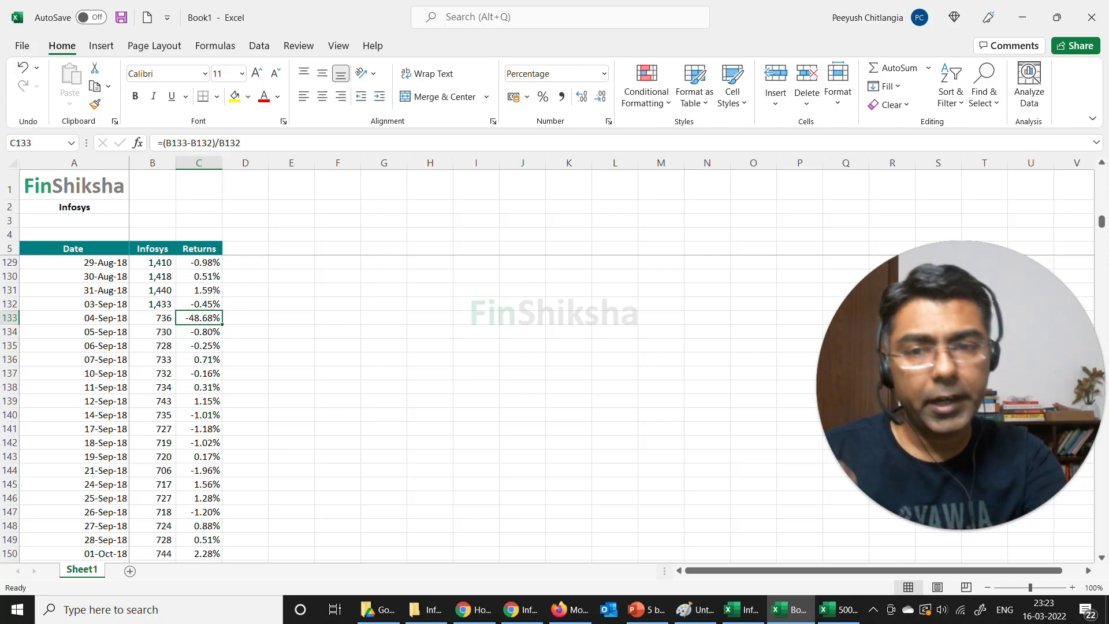
{"action": "left_click", "coordinate": [152, 304]}
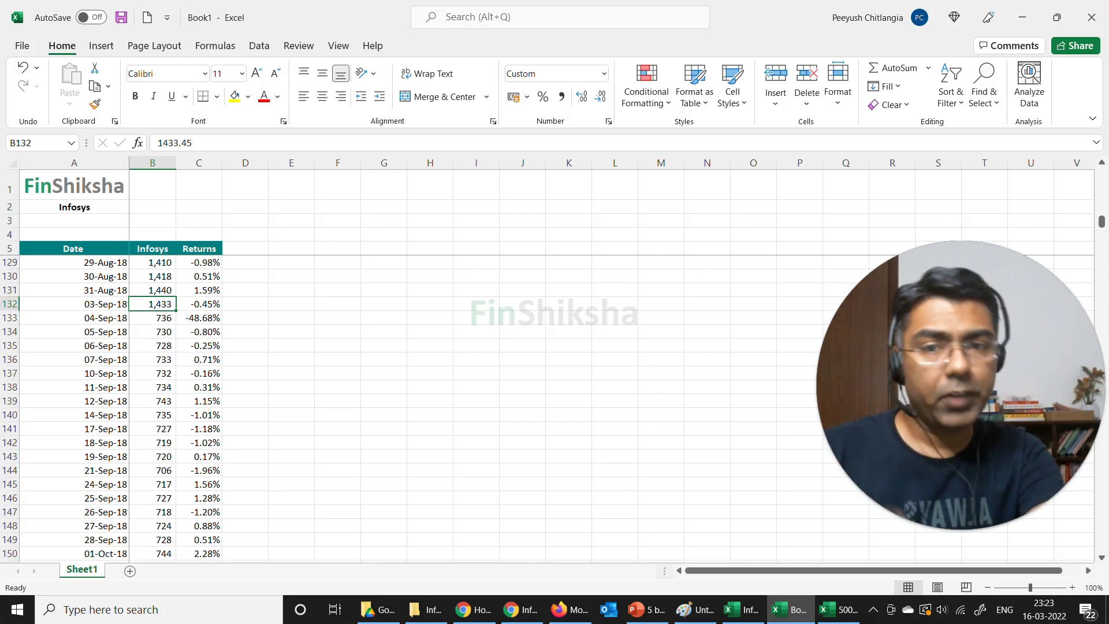
{"action": "left_click", "coordinate": [153, 317]}
{"action": "left_click", "coordinate": [244, 318]}
{"action": "left_click", "coordinate": [292, 318]}
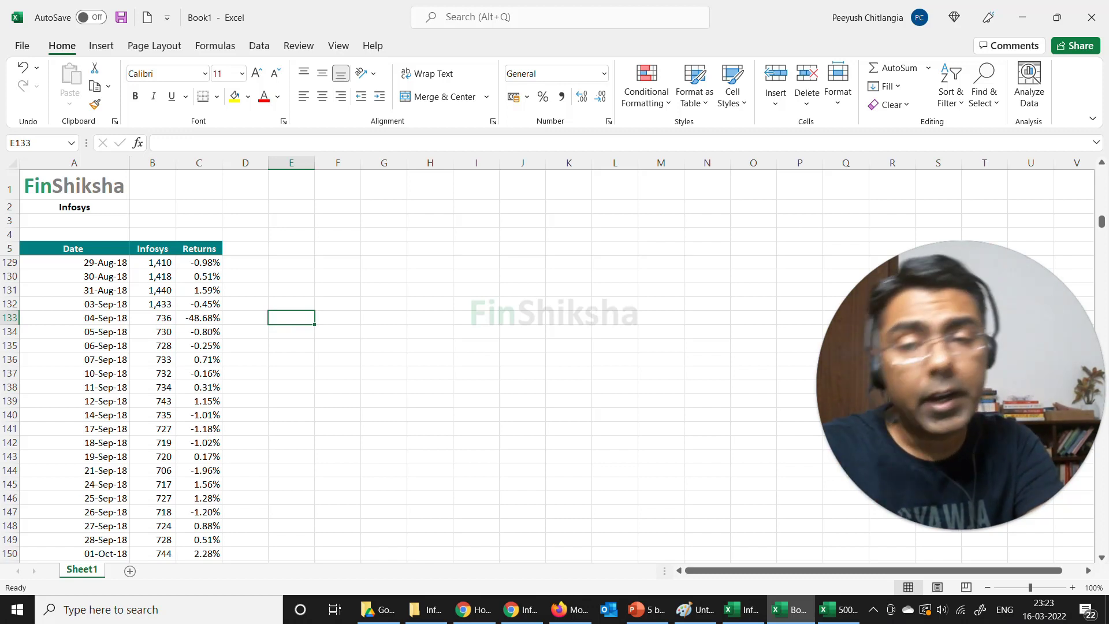
{"action": "left_click", "coordinate": [338, 318]}
{"action": "left_click", "coordinate": [291, 317]}
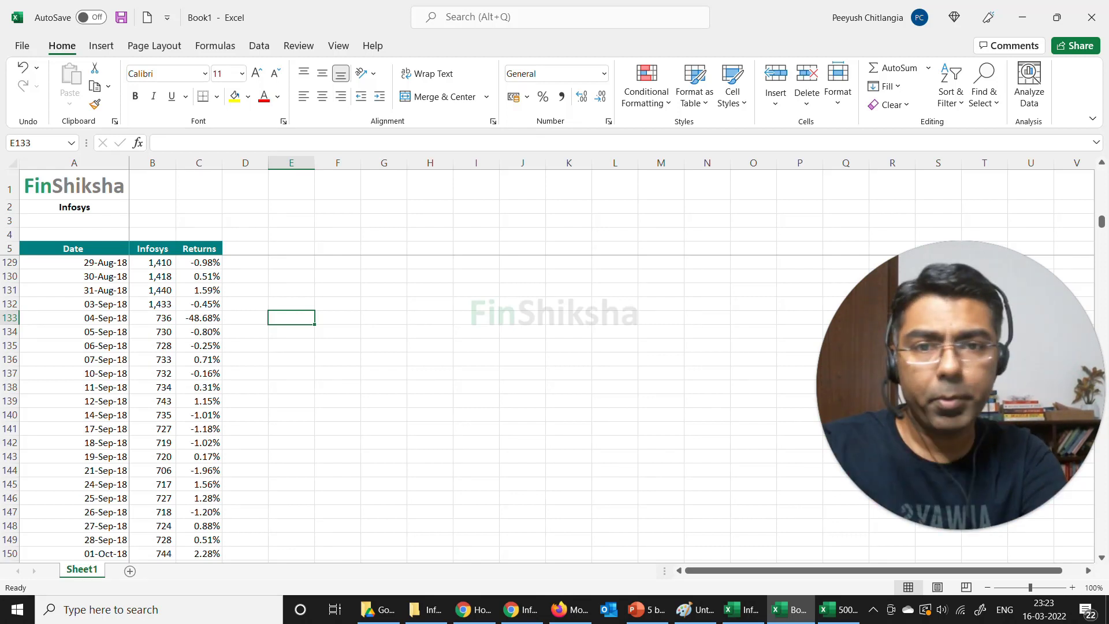
Enter the divisor 2 in F132 and copy it.
{"action": "left_click", "coordinate": [337, 318]}
{"action": "left_click", "coordinate": [337, 304]}
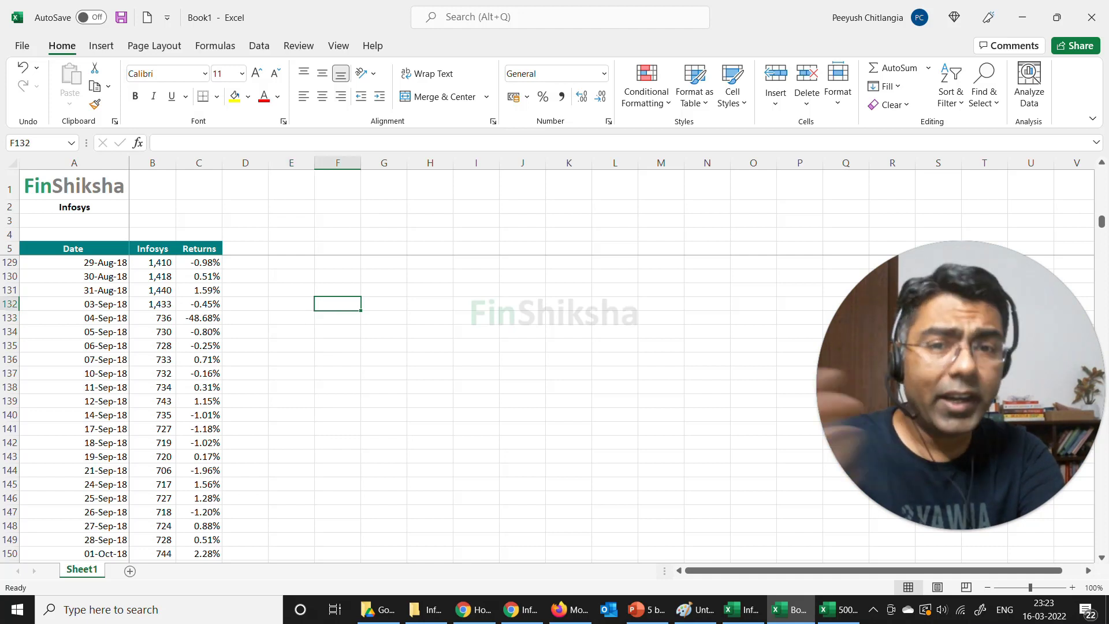
{"action": "type", "text": "2"}
{"action": "key", "text": "ctrl+Return"}
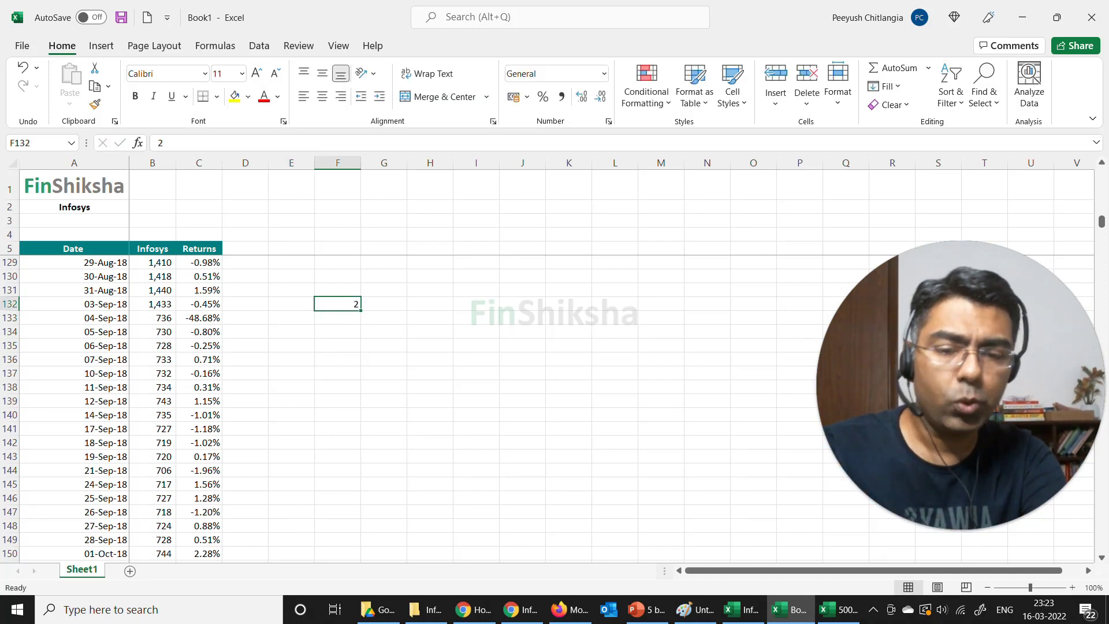
{"action": "key", "text": "ctrl+c"}
Divide the pre-bonus prices B6:B132 by 2 using Paste Special Divide.
{"action": "key", "text": "Left"}
{"action": "key", "text": "Left"}
{"action": "key", "text": "Left"}
{"action": "key", "text": "Left"}
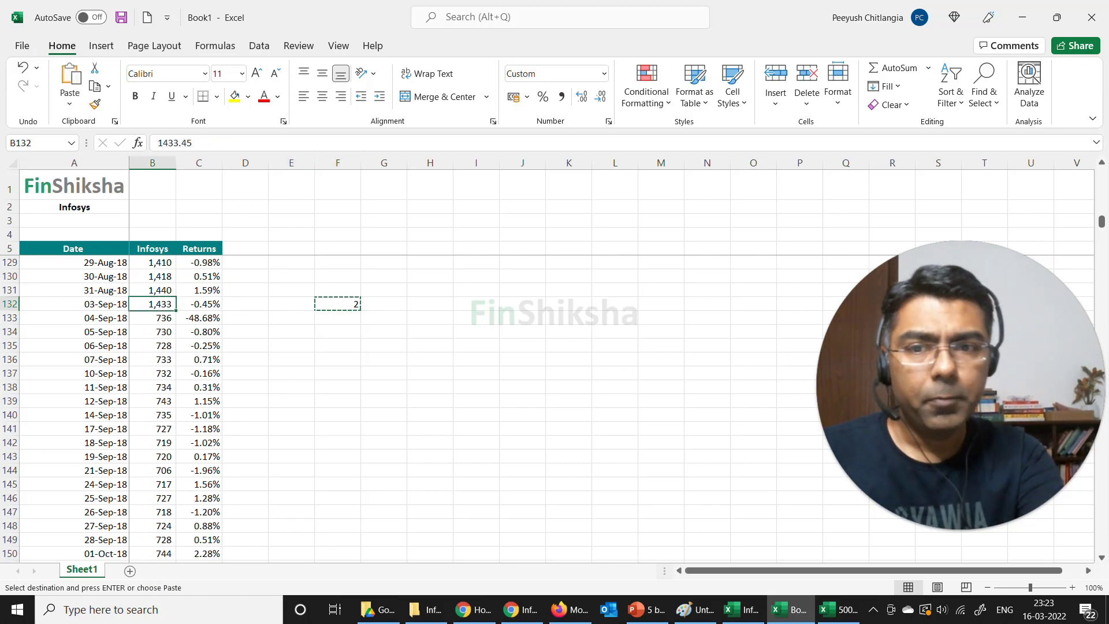
{"action": "key", "text": "ctrl+shift+Up"}
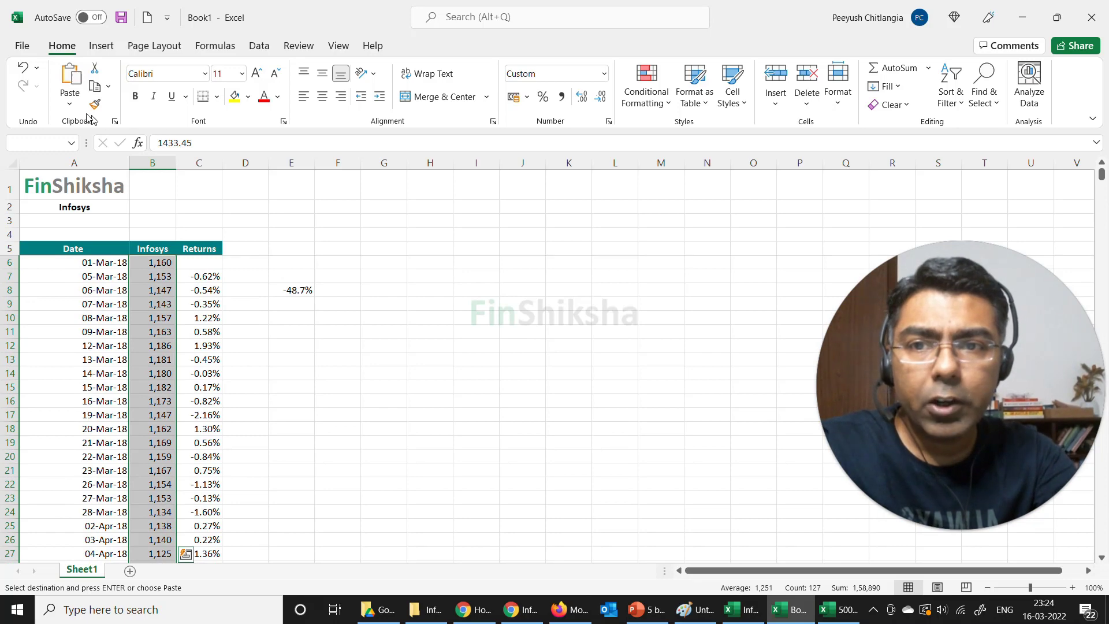
{"action": "left_click", "coordinate": [70, 104]}
{"action": "left_click", "coordinate": [114, 282]}
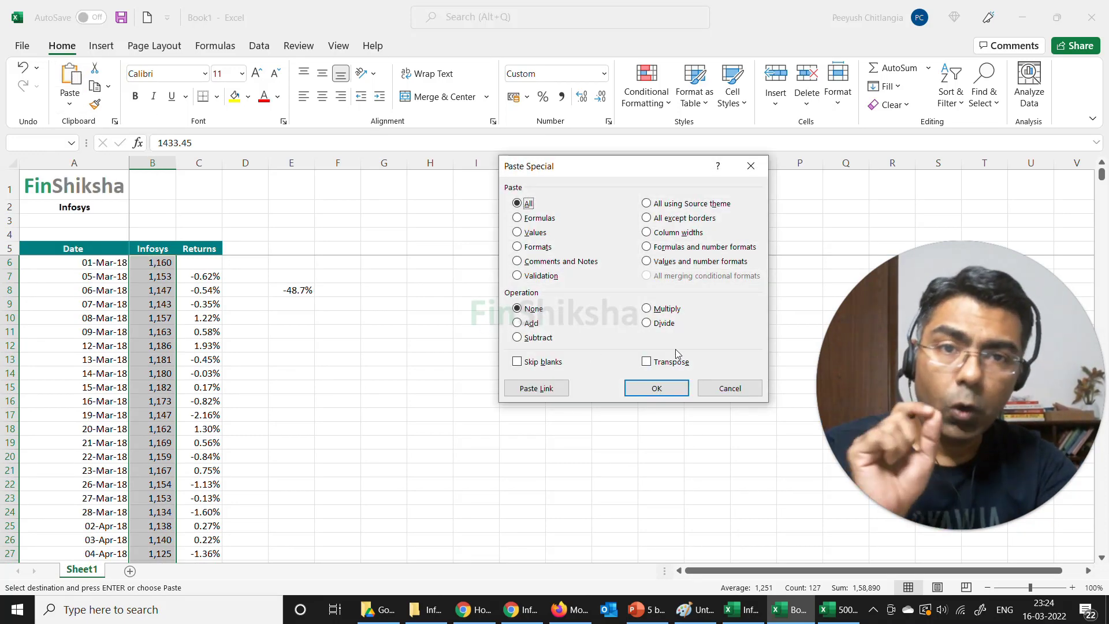
{"action": "left_click", "coordinate": [663, 327]}
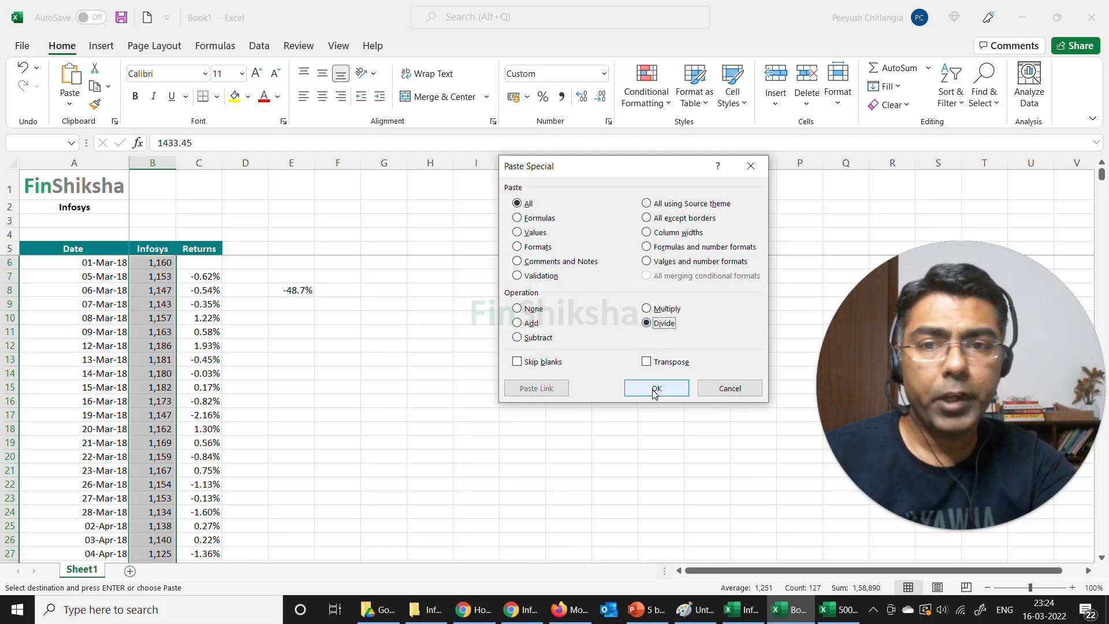
{"action": "left_click", "coordinate": [655, 391]}
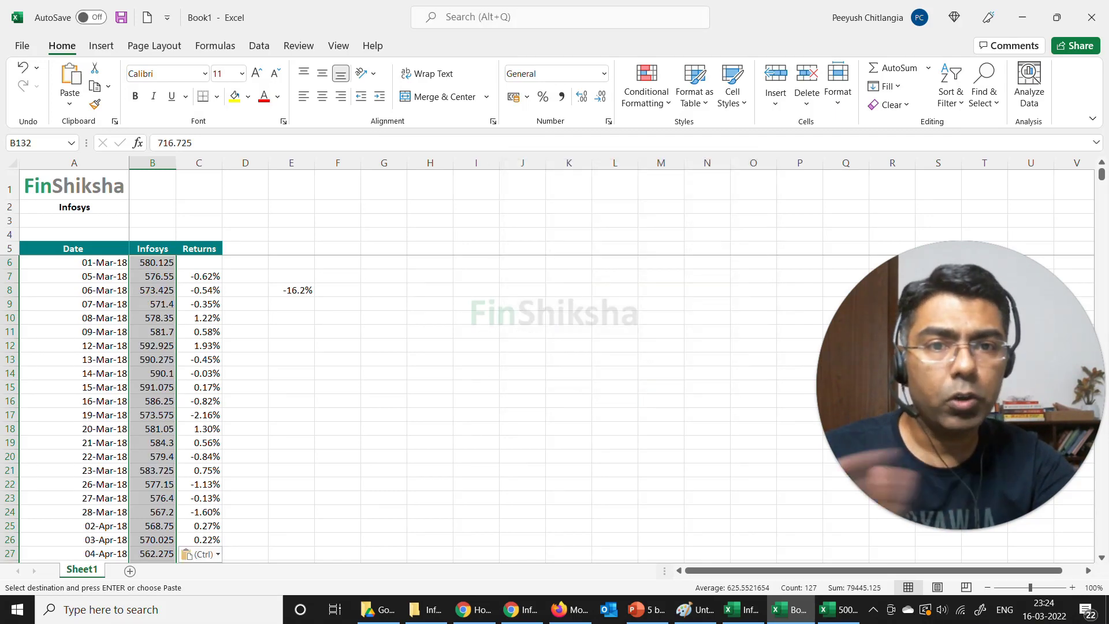
Format the halved prices in Comma Style as whole numbers.
{"action": "left_click", "coordinate": [562, 97]}
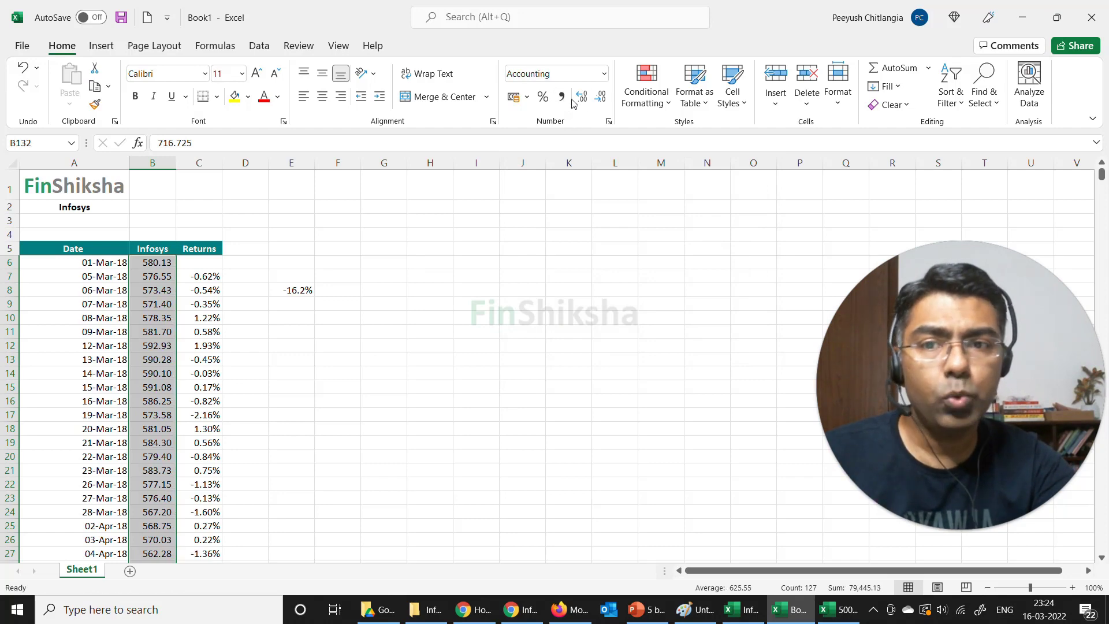
{"action": "left_click", "coordinate": [601, 96]}
{"action": "left_click", "coordinate": [601, 97]}
{"action": "scroll", "coordinate": [404, 404], "scroll_direction": "down", "scroll_amount": 10}
{"action": "scroll", "coordinate": [405, 404], "scroll_direction": "down", "scroll_amount": 20}
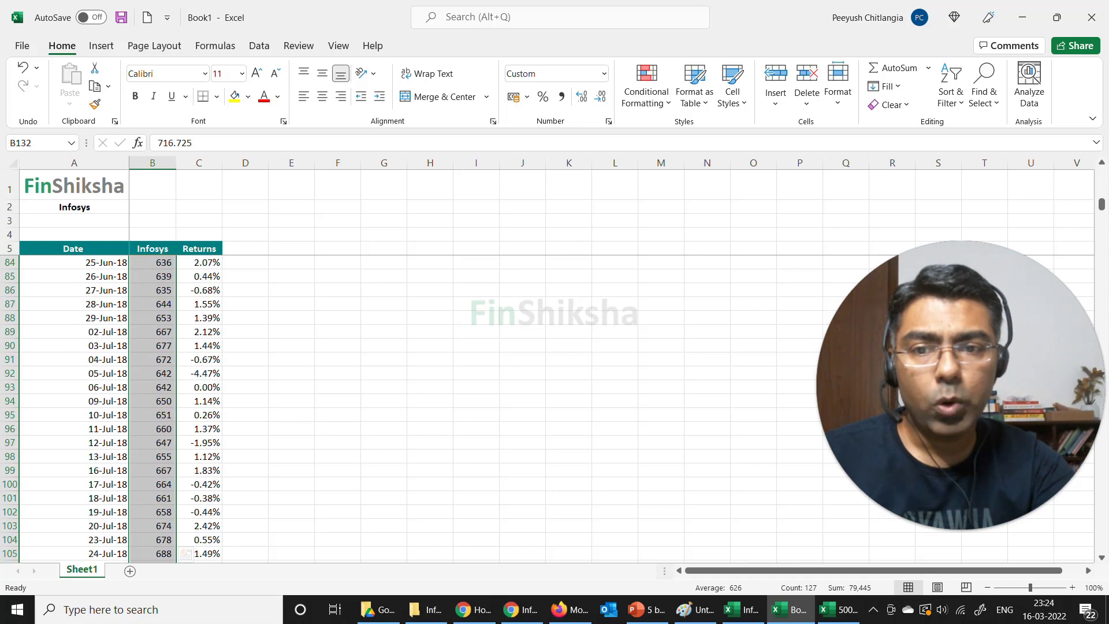
{"action": "scroll", "coordinate": [405, 405], "scroll_direction": "down", "scroll_amount": 1}
Delete the helper 2 in F132 and confirm E8 now shows -16.2%.
{"action": "left_click_drag", "start_coordinate": [338, 372], "coordinate": [428, 444]}
{"action": "left_click", "coordinate": [245, 346]}
{"action": "left_click", "coordinate": [291, 345]}
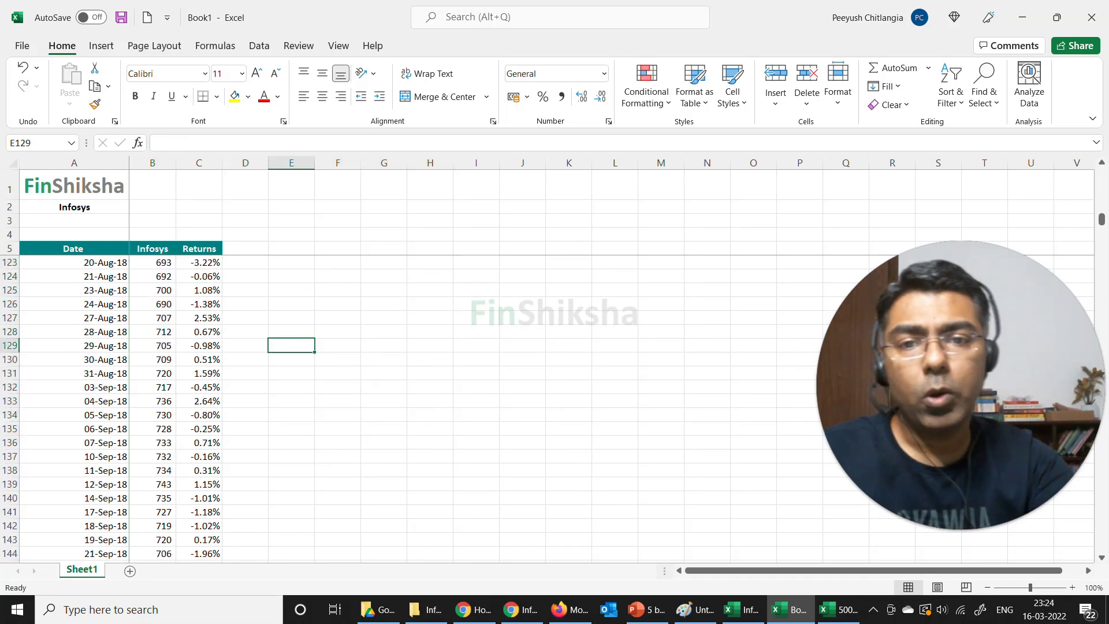
{"action": "key", "text": "ctrl+Up"}
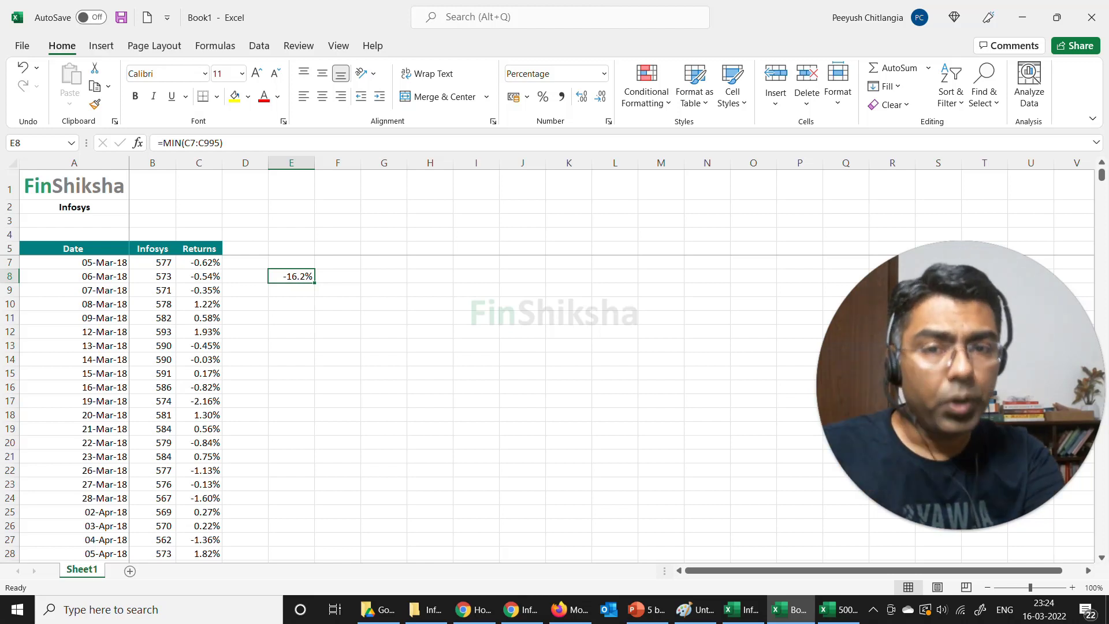
{"action": "key", "text": "Down"}
{"action": "key", "text": "Down"}
{"action": "key", "text": "Down"}
{"action": "left_click", "coordinate": [337, 317]}
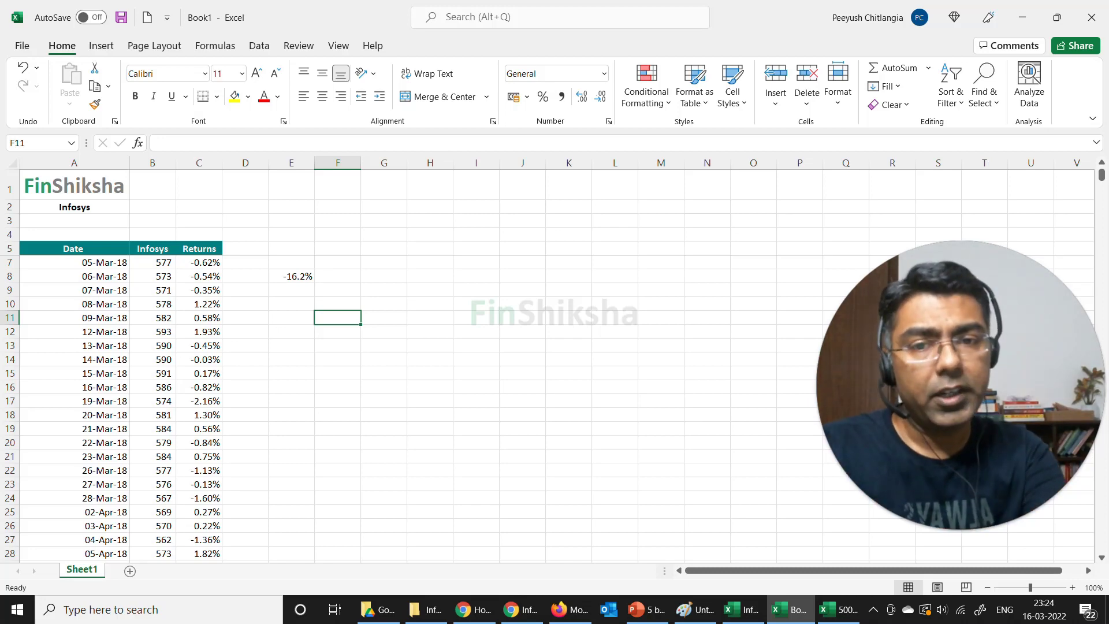
Enter the example numbers 1 and 2 in F11:F12.
{"action": "type", "text": "1"}
{"action": "key", "text": "Return"}
{"action": "type", "text": "2"}
{"action": "key", "text": "Tab"}
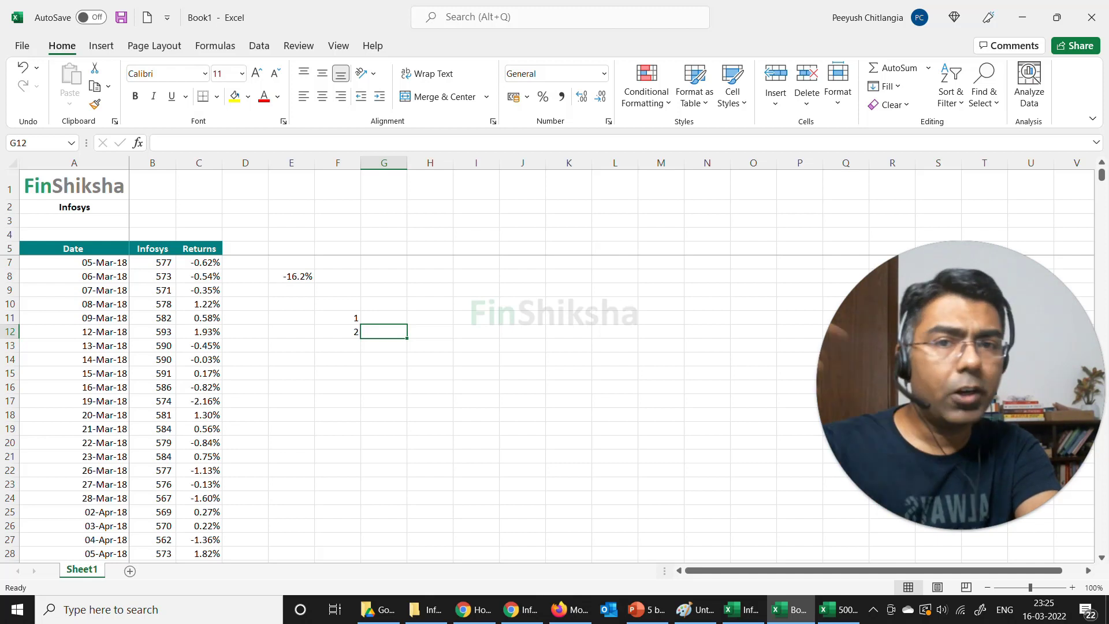
Enter share counts of 2 in H11 and 3 in H12.
{"action": "left_click", "coordinate": [383, 318]}
{"action": "left_click", "coordinate": [430, 318]}
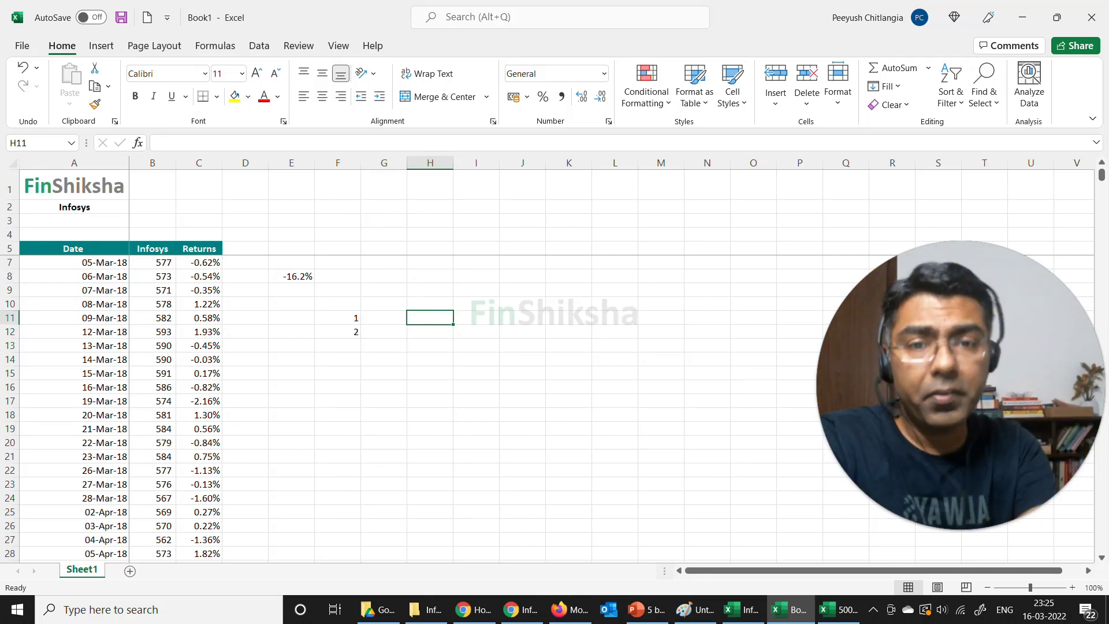
{"action": "type", "text": "2"}
{"action": "key", "text": "Right"}
{"action": "key", "text": "Down"}
{"action": "key", "text": "Left"}
{"action": "type", "text": "3"}
{"action": "key", "text": "Right"}
{"action": "key", "text": "Up"}
Enter price 60 in I11 and the holding value =H11*I11 (120) in J11.
{"action": "type", "text": "6-"}
{"action": "key", "text": "BackSpace"}
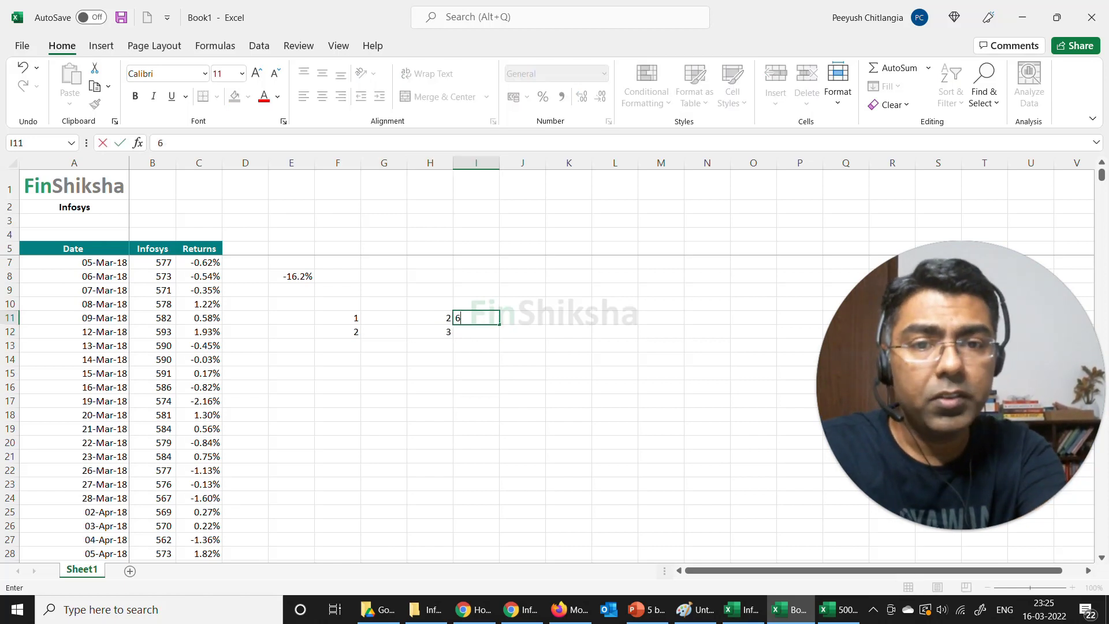
{"action": "type", "text": "0"}
{"action": "key", "text": "Right"}
{"action": "type", "text": "="}
{"action": "key", "text": "Left"}
{"action": "key", "text": "Left"}
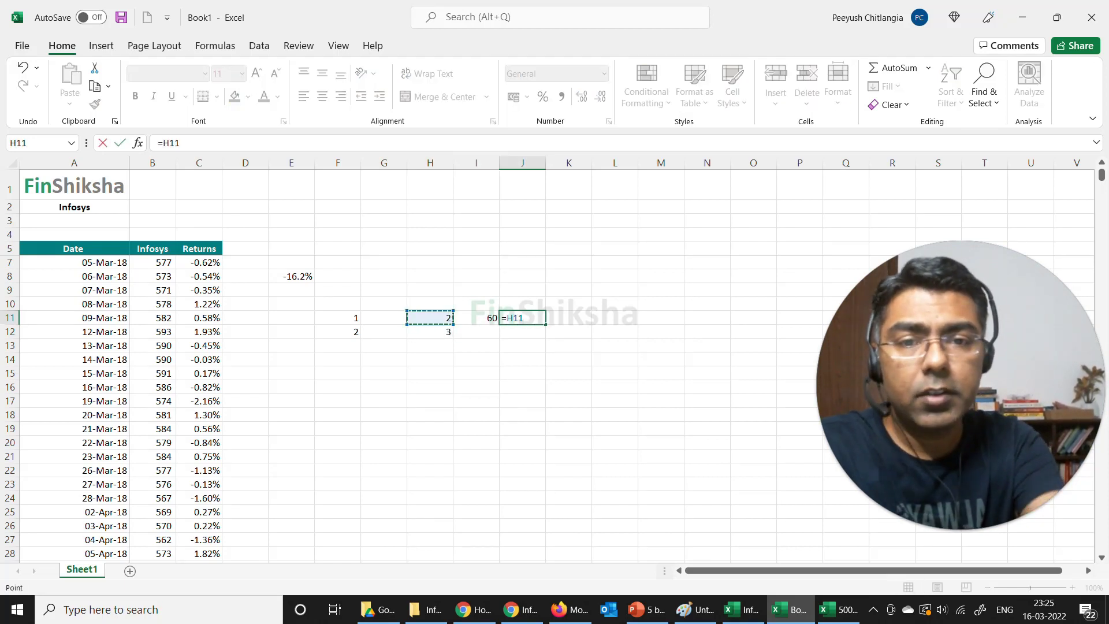
{"action": "type", "text": "*"}
{"action": "key", "text": "Left"}
{"action": "key", "text": "Return"}
{"action": "key", "text": "Left"}
{"action": "key", "text": "Right"}
Add the second holding value formula in J12 and price 40 in I12.
{"action": "type", "text": "="}
{"action": "key", "text": "Up"}
{"action": "key", "text": "Return"}
{"action": "key", "text": "Up"}
{"action": "key", "text": "Left"}
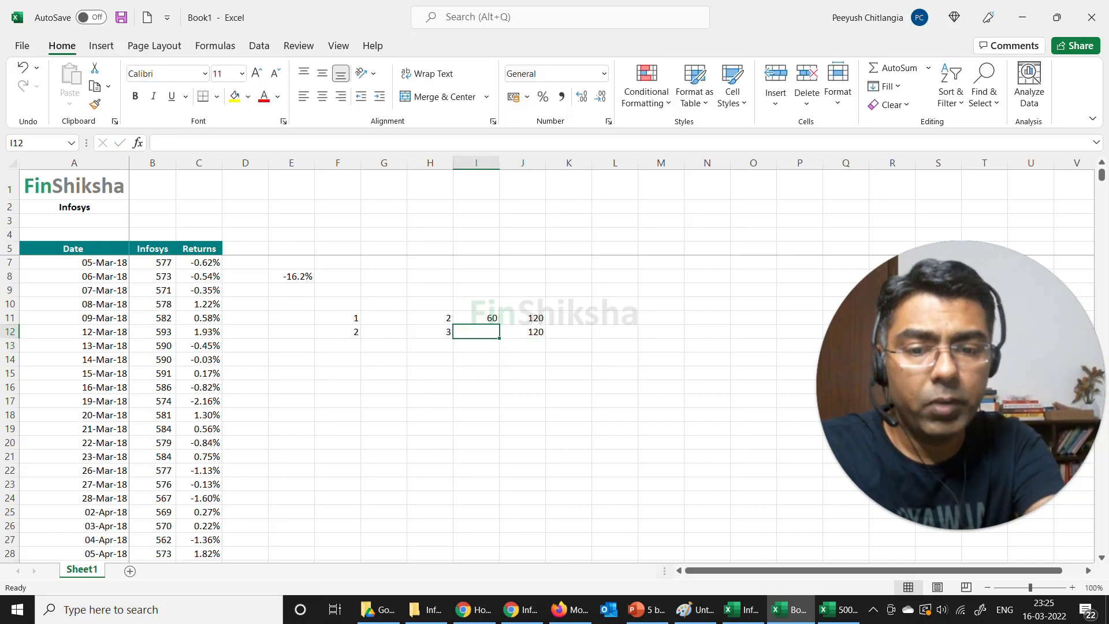
{"action": "type", "text": "40"}
{"action": "key", "text": "Return"}
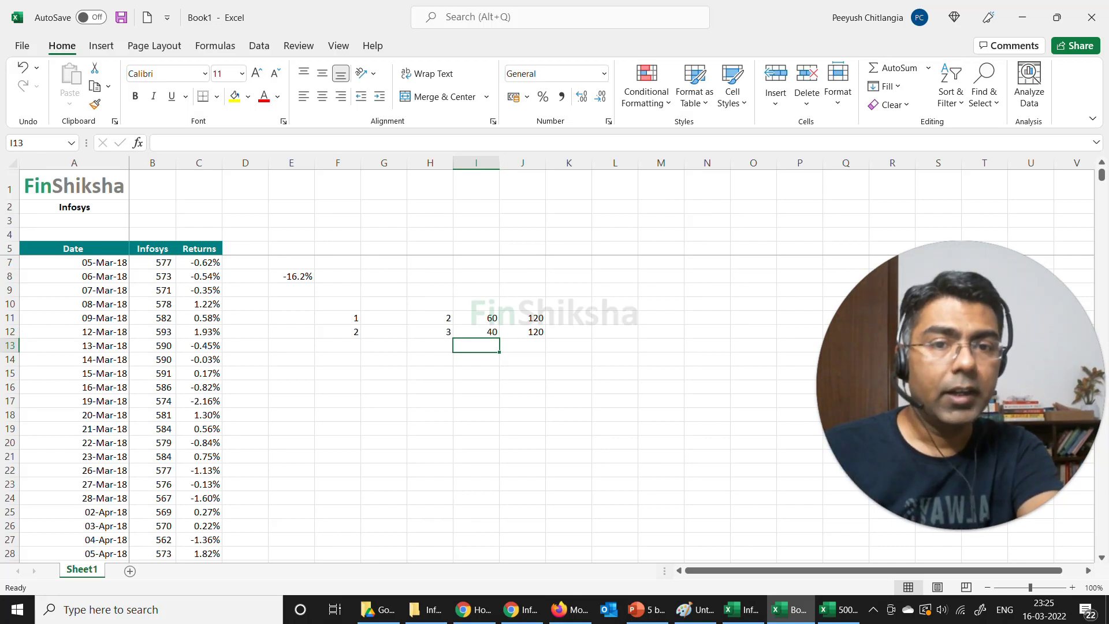
Enter the bonus ratio =H12/H11 in H13, giving 1.5.
{"action": "key", "text": "Left"}
{"action": "type", "text": "="}
{"action": "key", "text": "Up"}
{"action": "key", "text": "Up"}
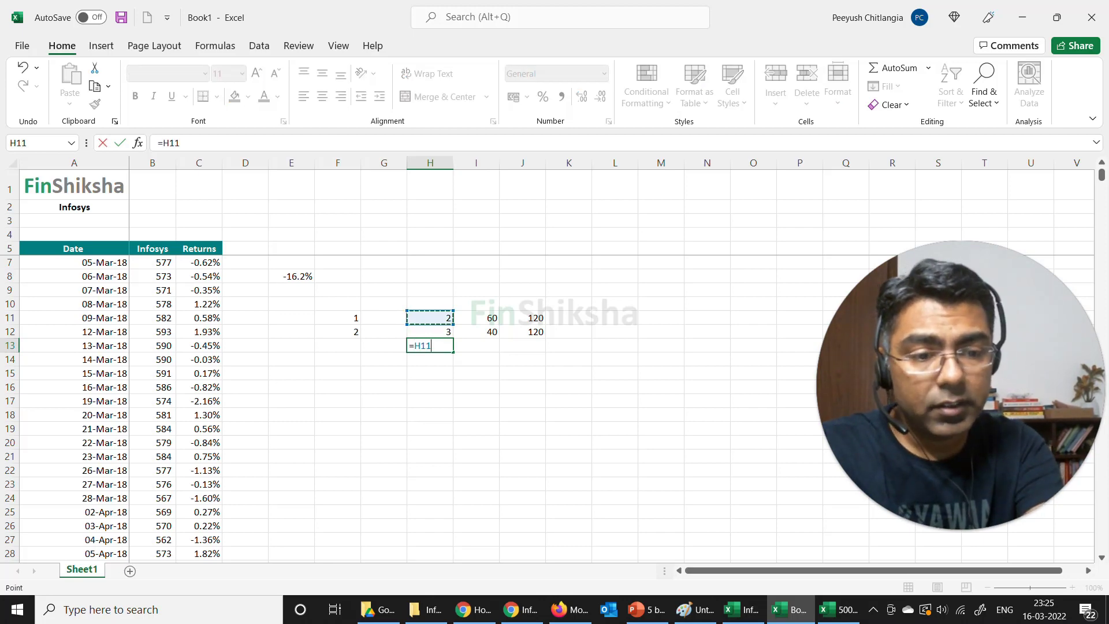
{"action": "type", "text": "/"}
{"action": "key", "text": "Up"}
{"action": "key", "text": "Escape"}
{"action": "type", "text": "="}
{"action": "key", "text": "Up"}
{"action": "type", "text": "/"}
{"action": "key", "text": "Up"}
{"action": "key", "text": "Up"}
{"action": "key", "text": "Return"}
Check the ratio formula in H13 and the price 60 in I11.
{"action": "key", "text": "Up"}
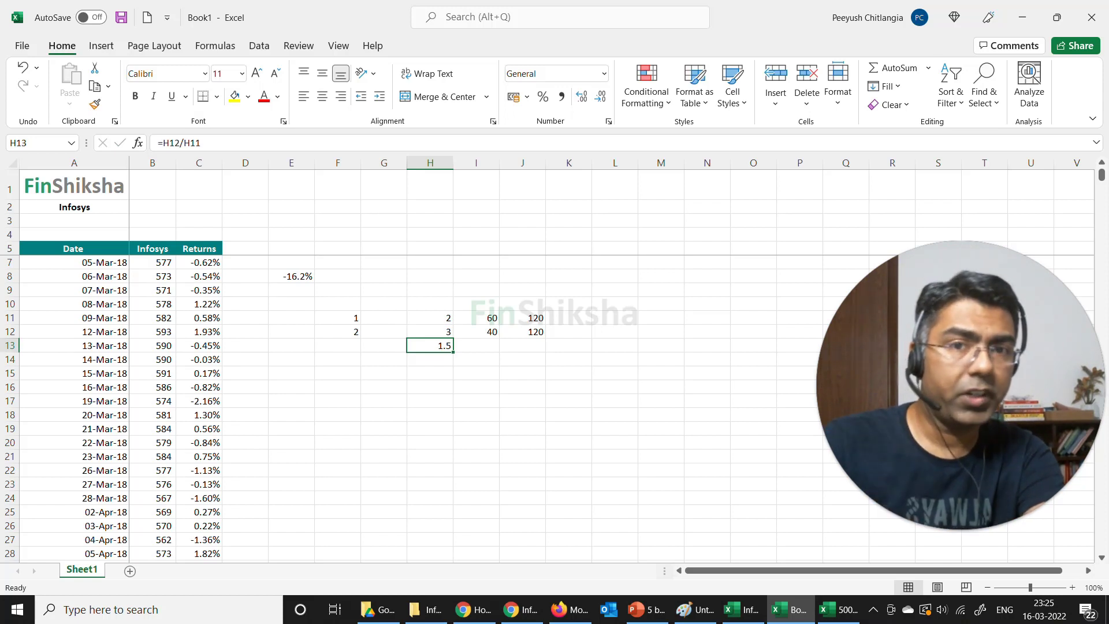
{"action": "key", "text": "Right"}
{"action": "key", "text": "Right"}
{"action": "key", "text": "Up"}
{"action": "key", "text": "Up"}
{"action": "key", "text": "Left"}
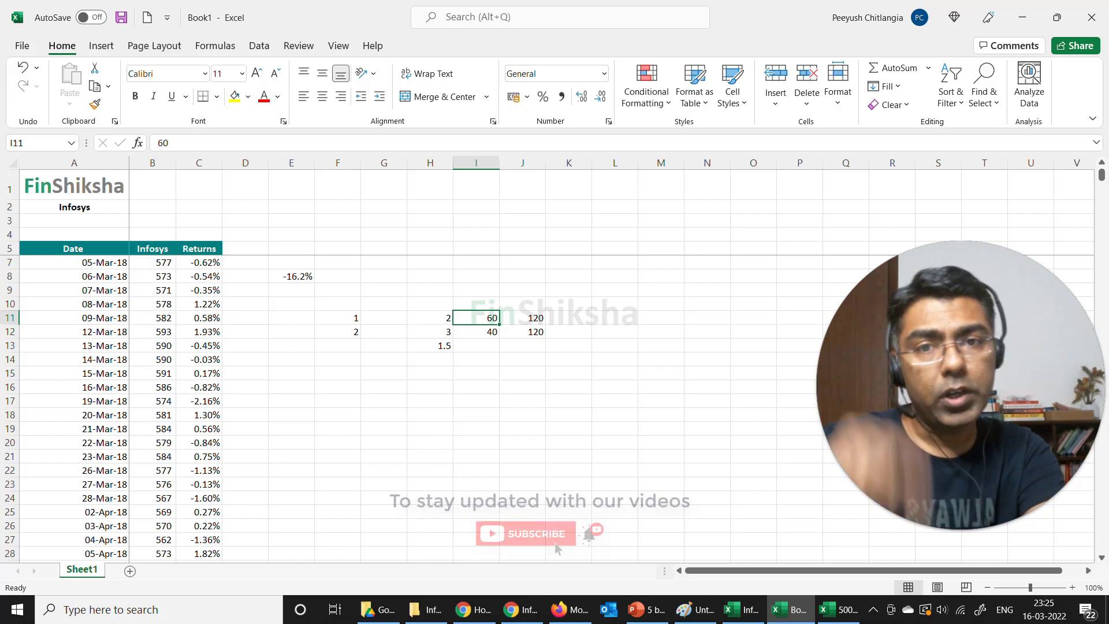